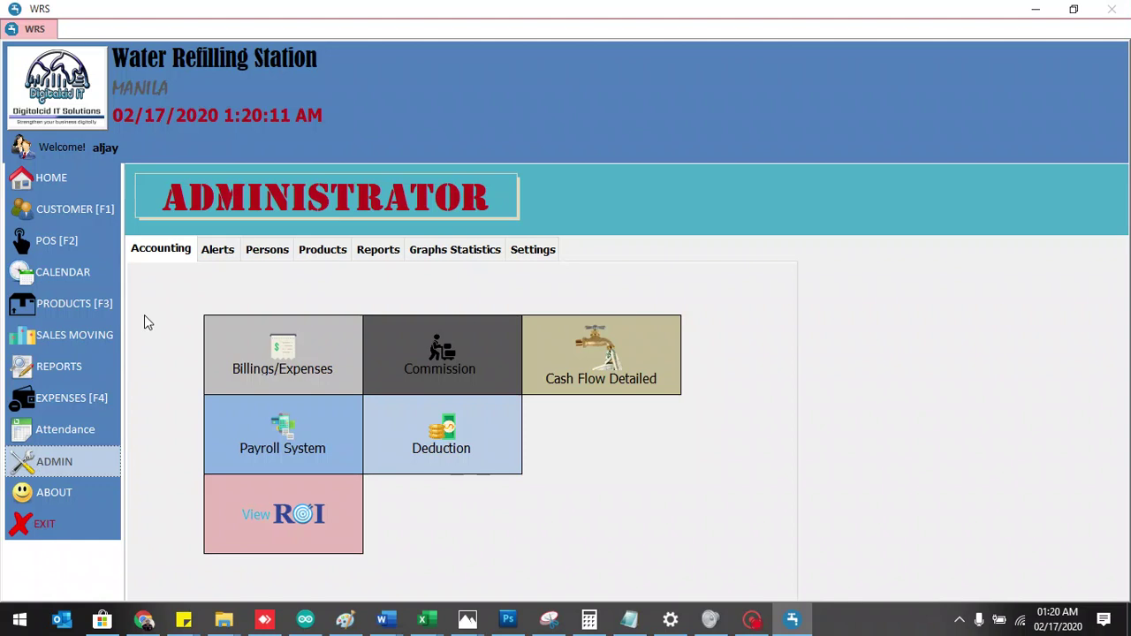
- Open Admin > Persons > Users Account and browse an existing driver's Personal, Wage and User Info tabs
click(261, 257)
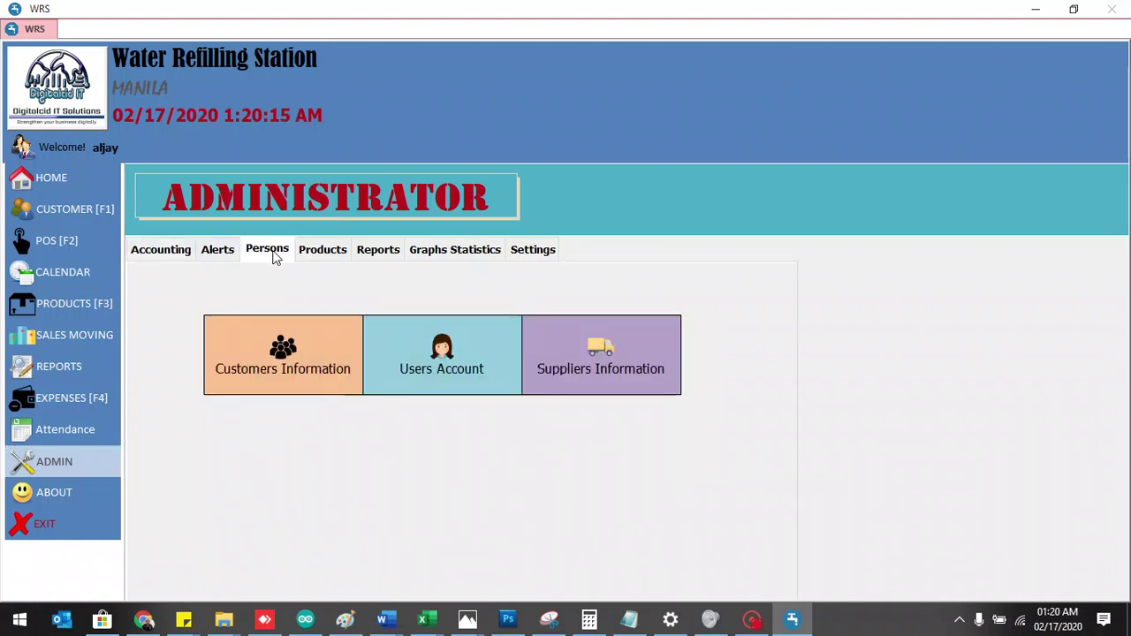
click(446, 358)
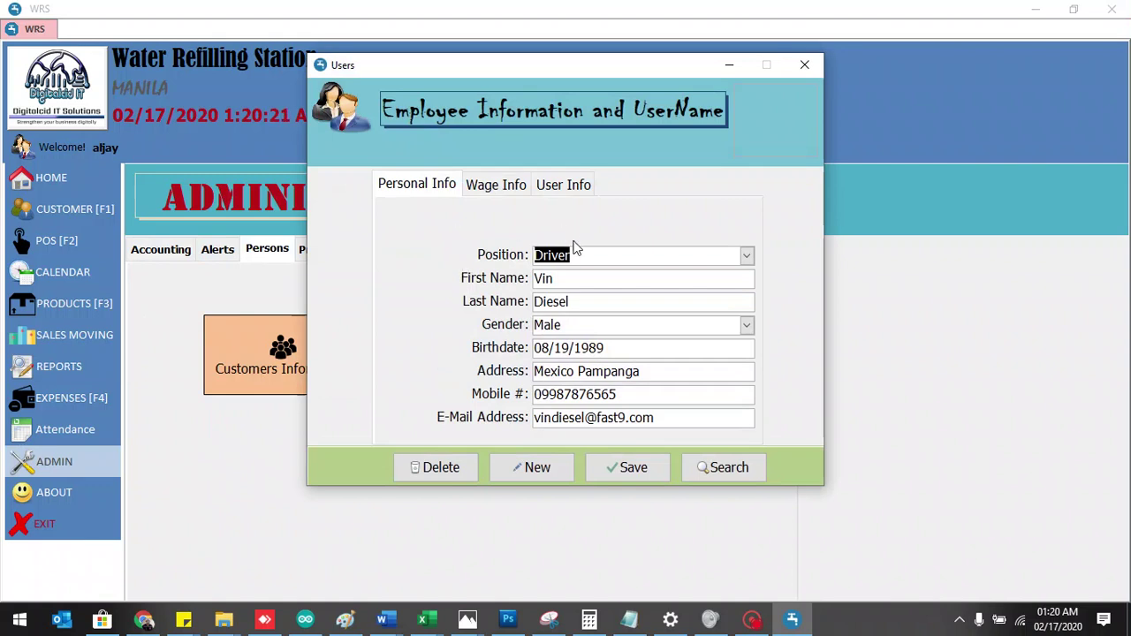
click(512, 195)
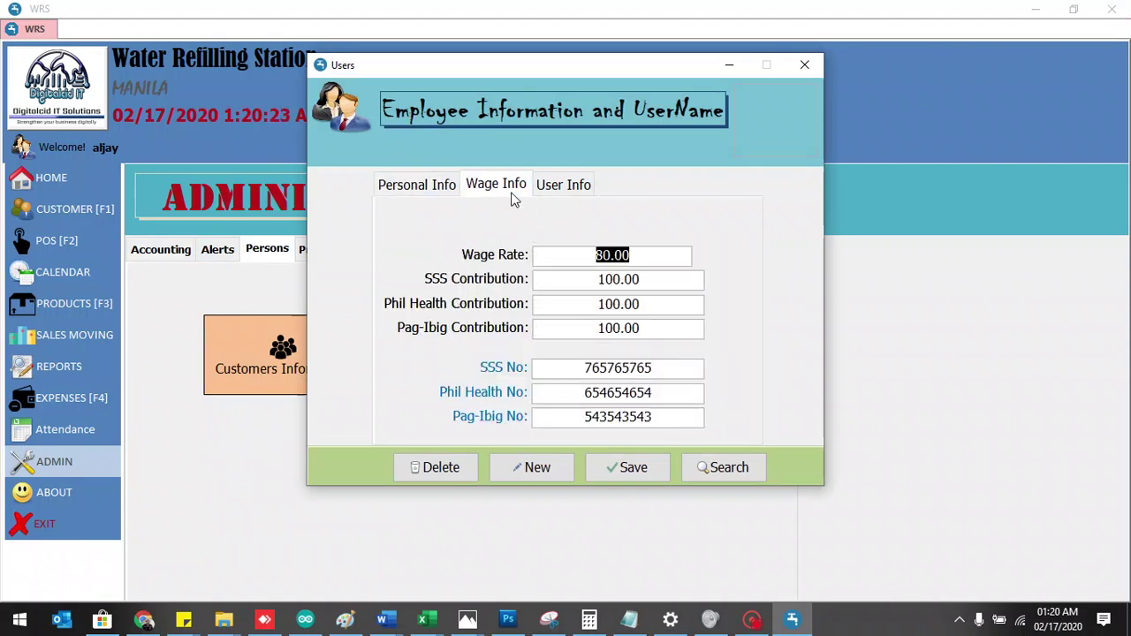
click(558, 196)
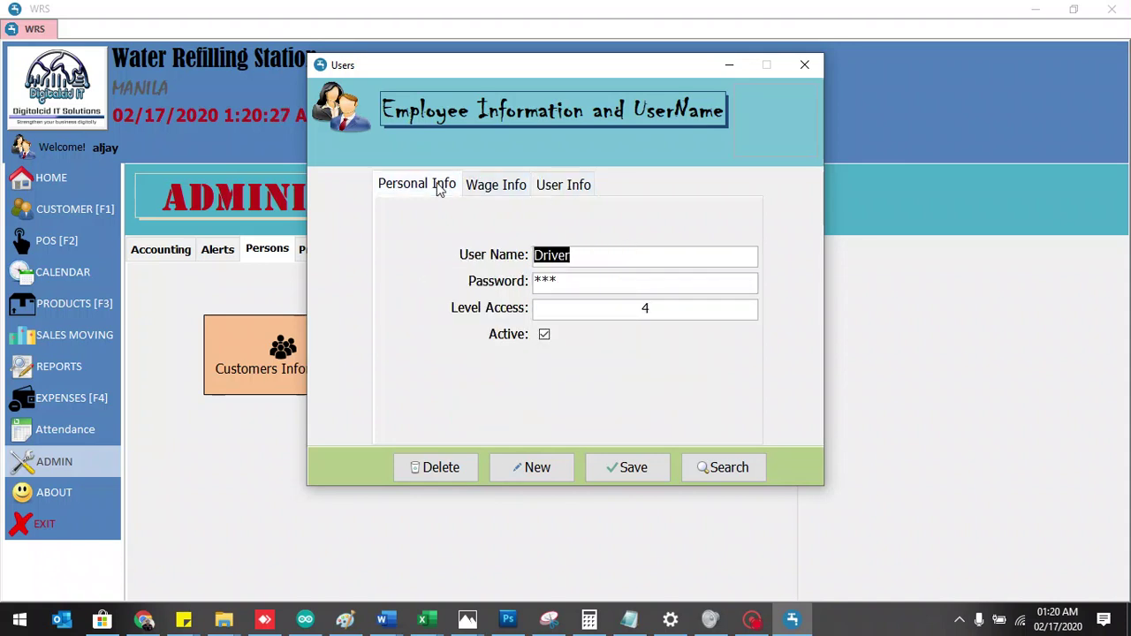
click(439, 187)
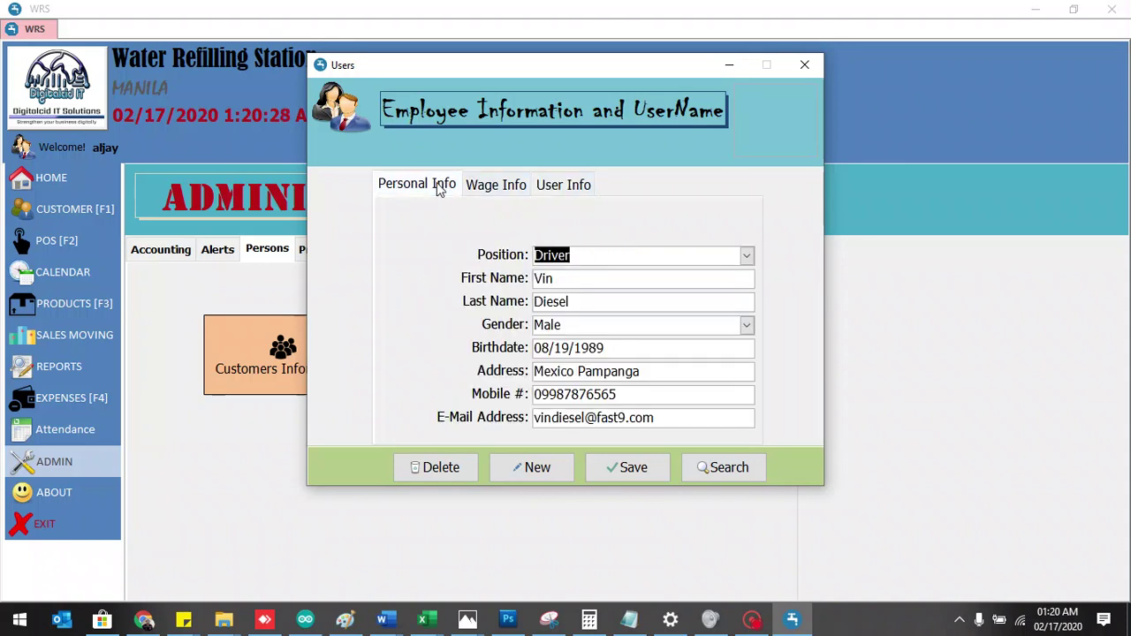
- Start a new employee record with position Manager and enter the first and last name
click(533, 470)
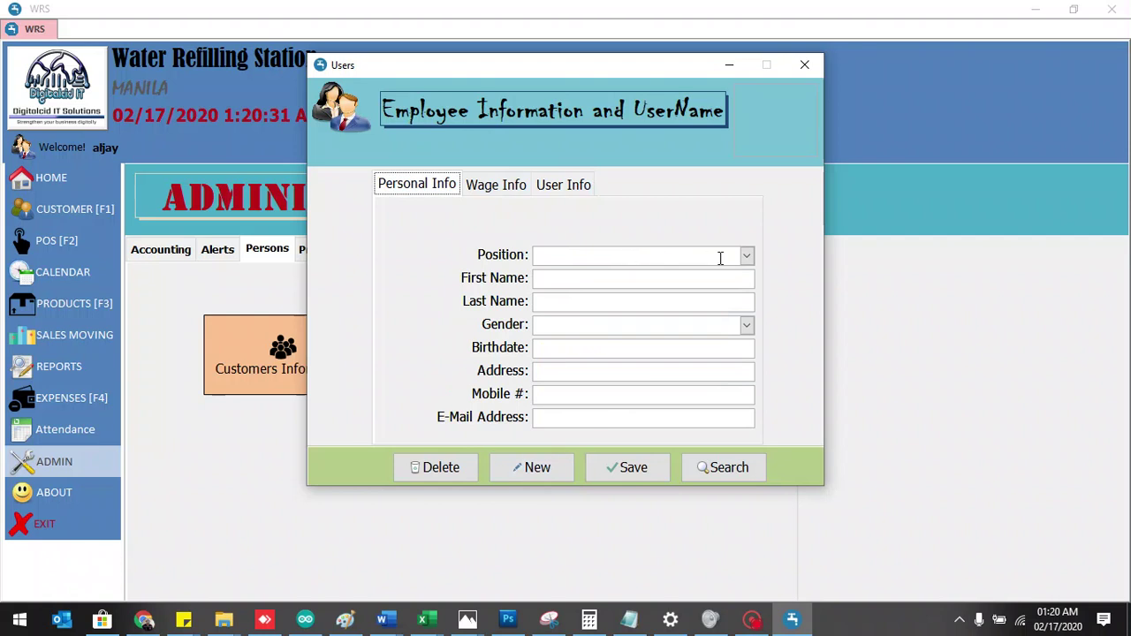
click(747, 256)
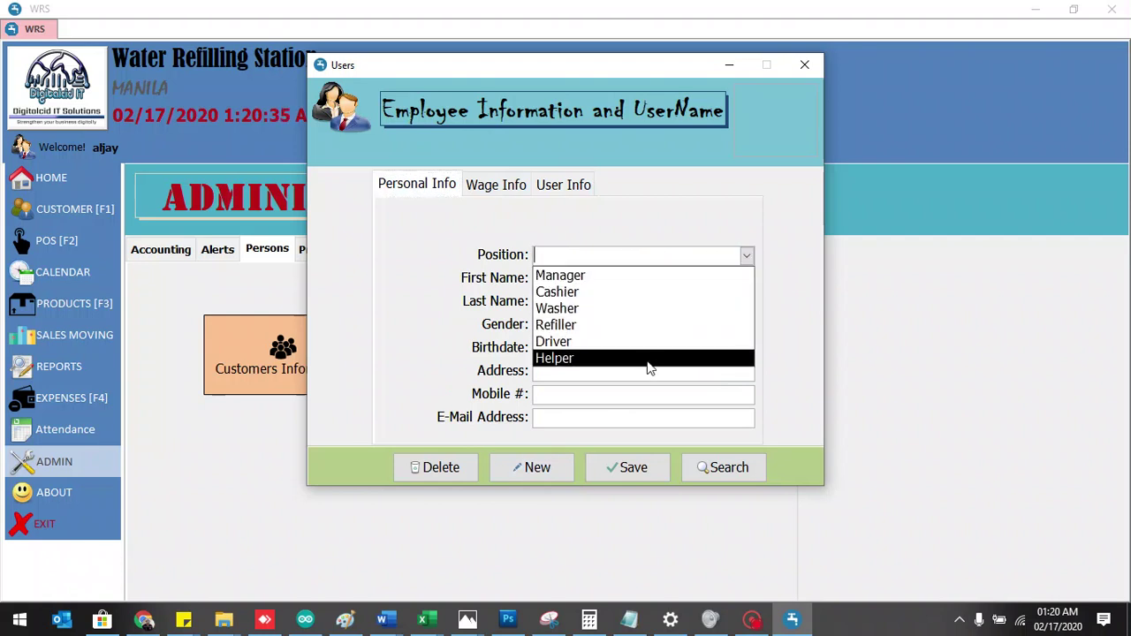
click(649, 278)
click(626, 279)
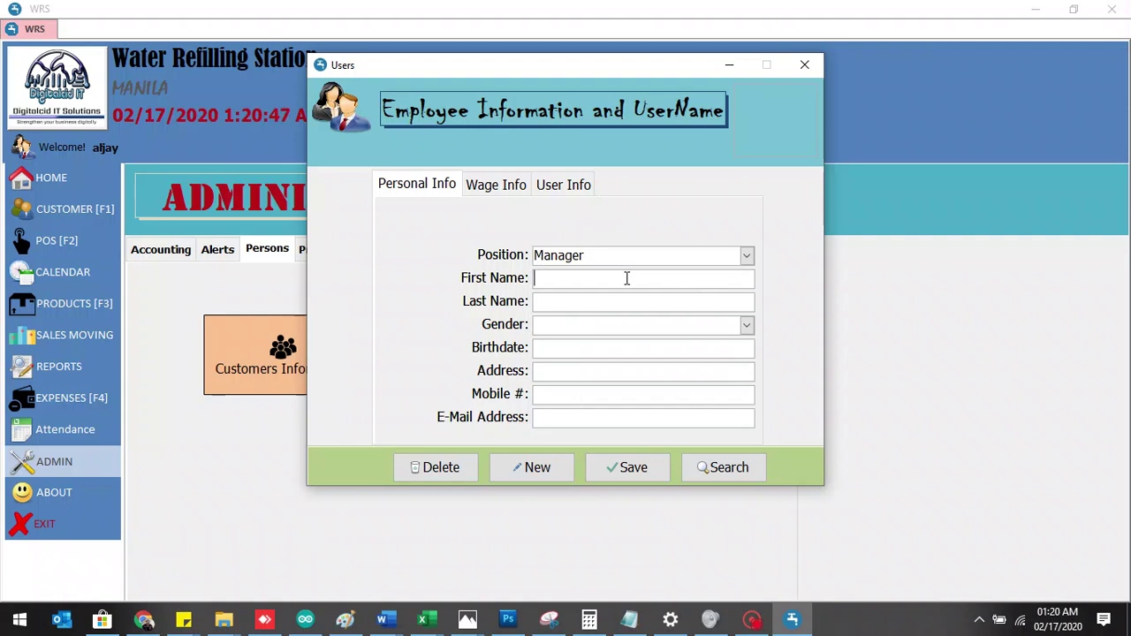
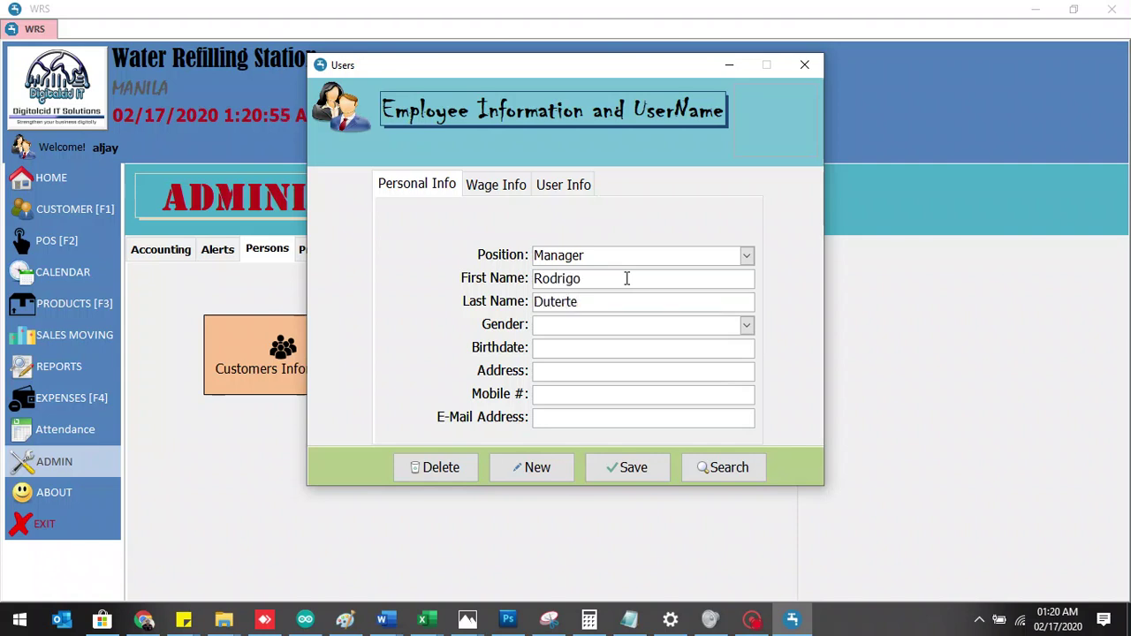
- Set gender to Male and enter the birthdate, address, mobile number and e-mail
click(749, 323)
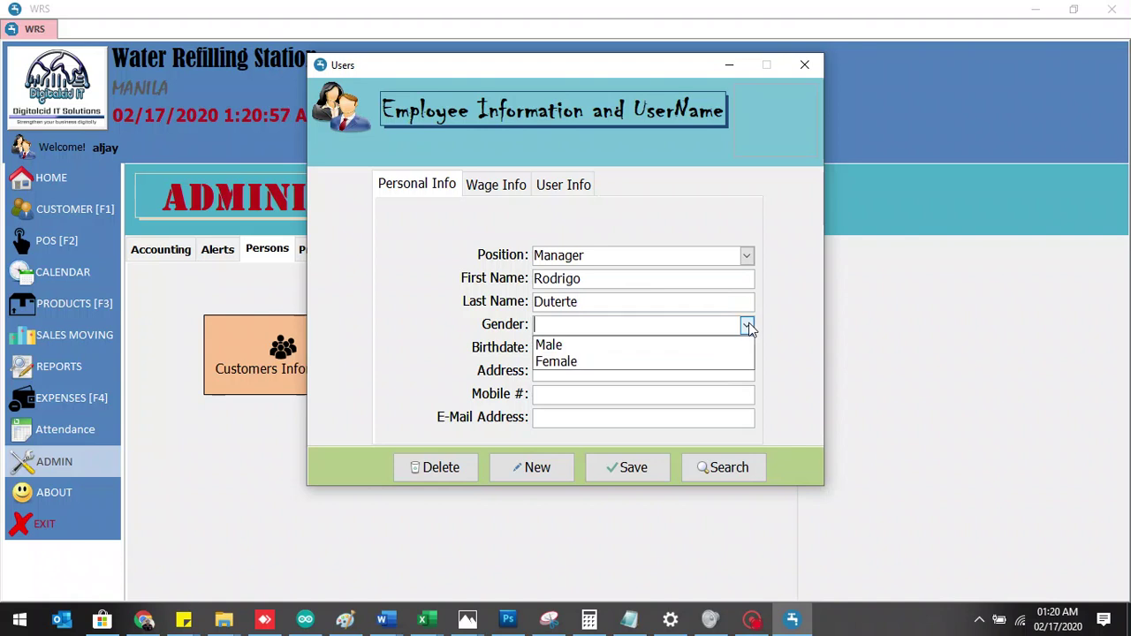
click(671, 347)
click(622, 346)
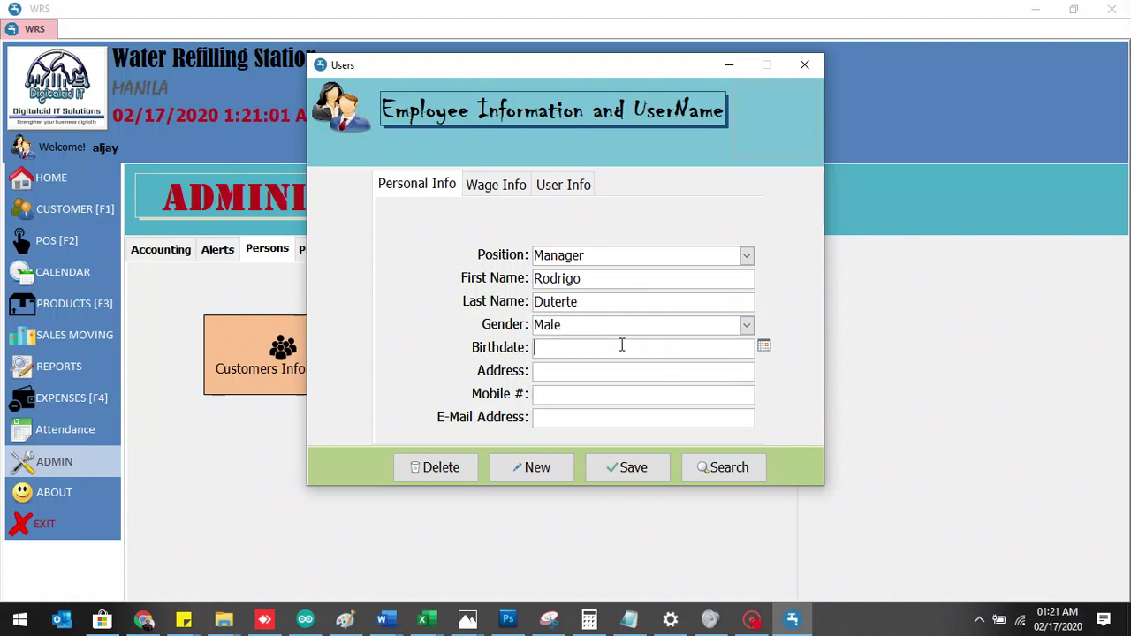
text(02/21/1975)
click(591, 371)
text(Davao C)
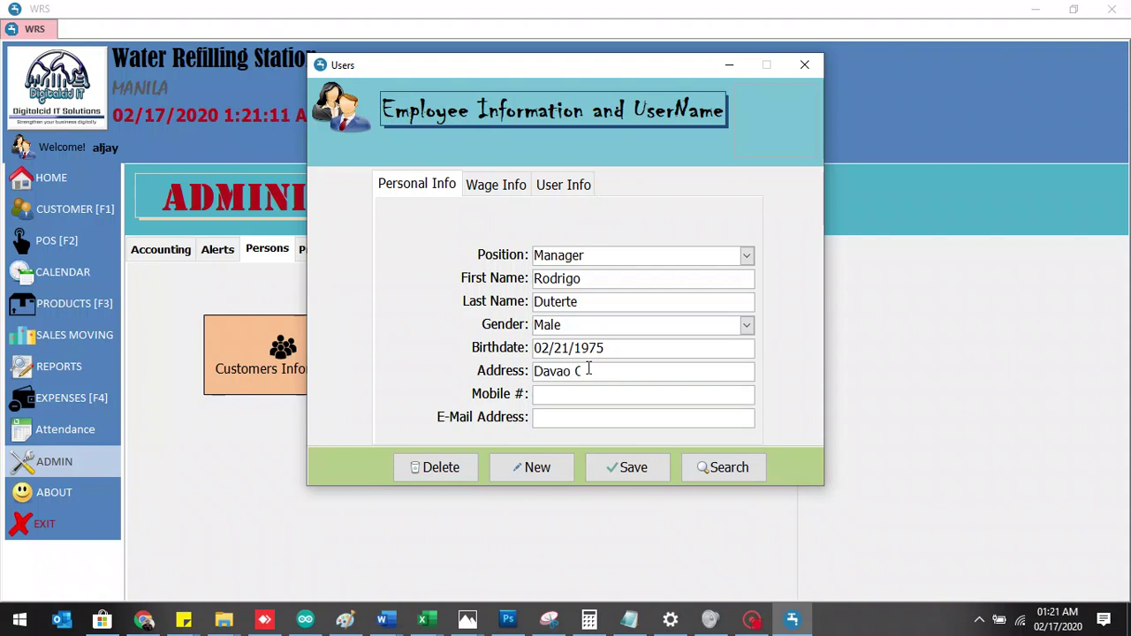
text(ity)
click(571, 395)
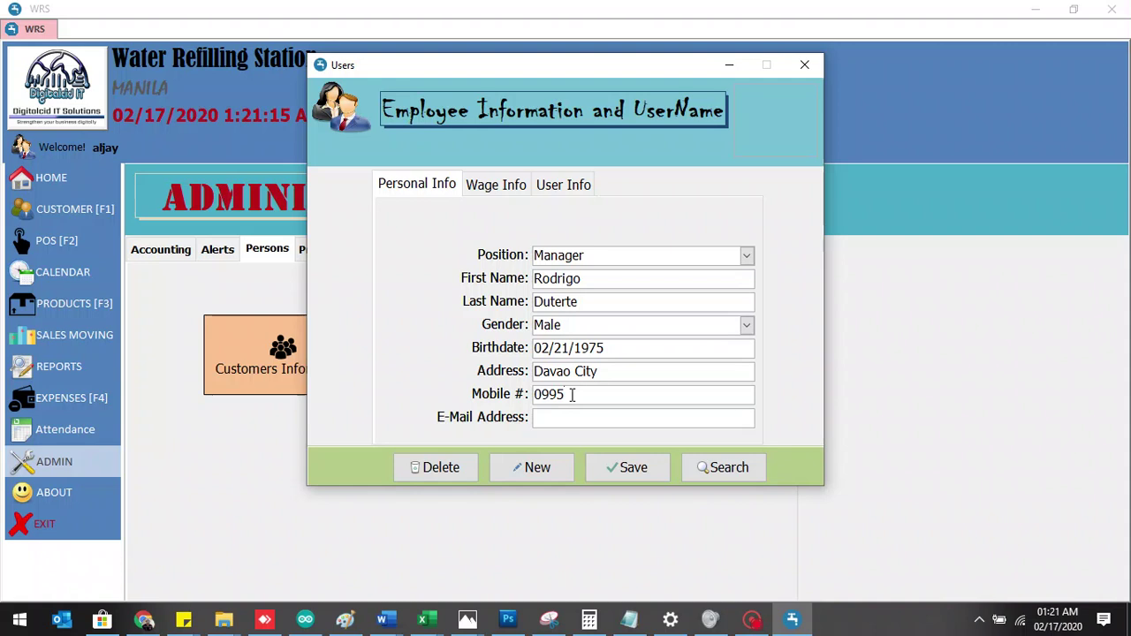
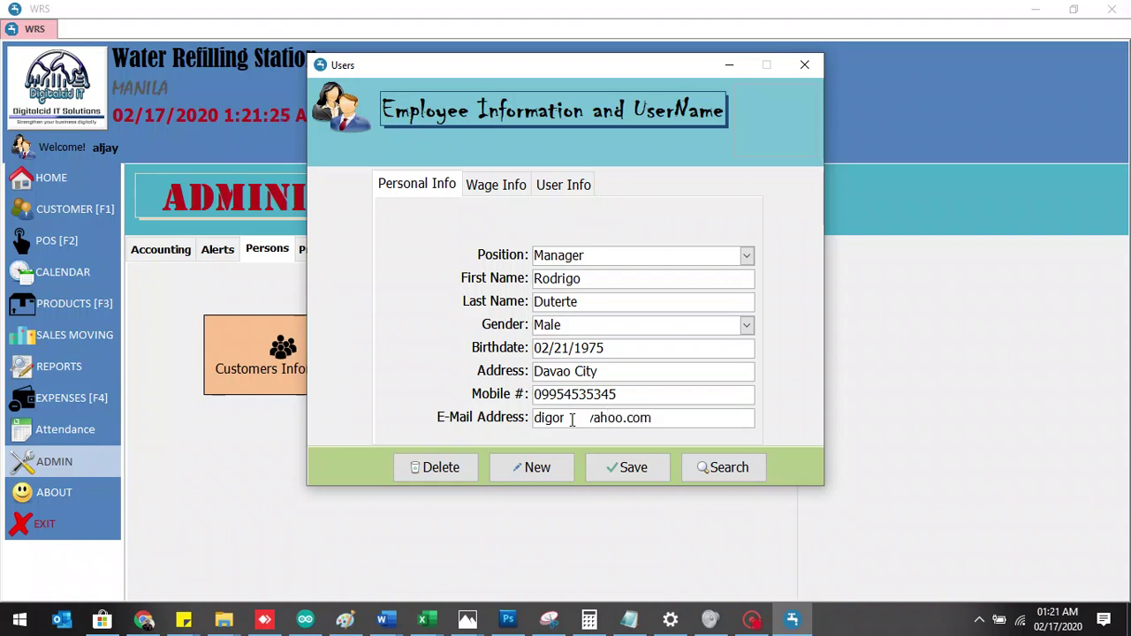
- Set the wage rate to 100 per hour and SSS, Phil Health and Pag-Ibig contributions to 100
click(501, 182)
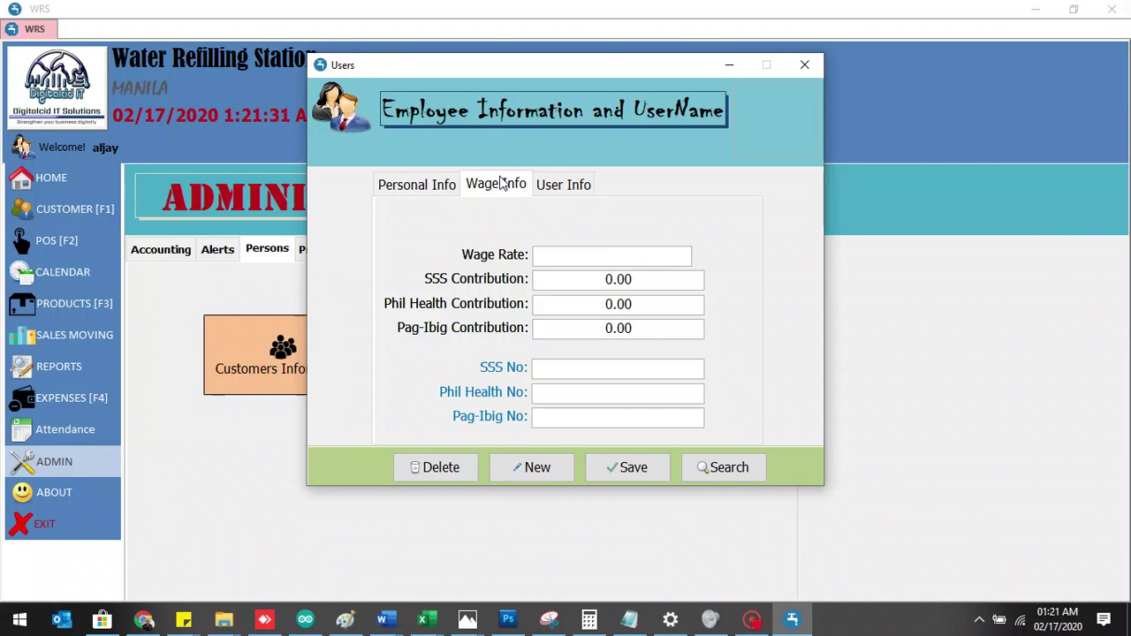
text(per hour)
key(ctrl+a)
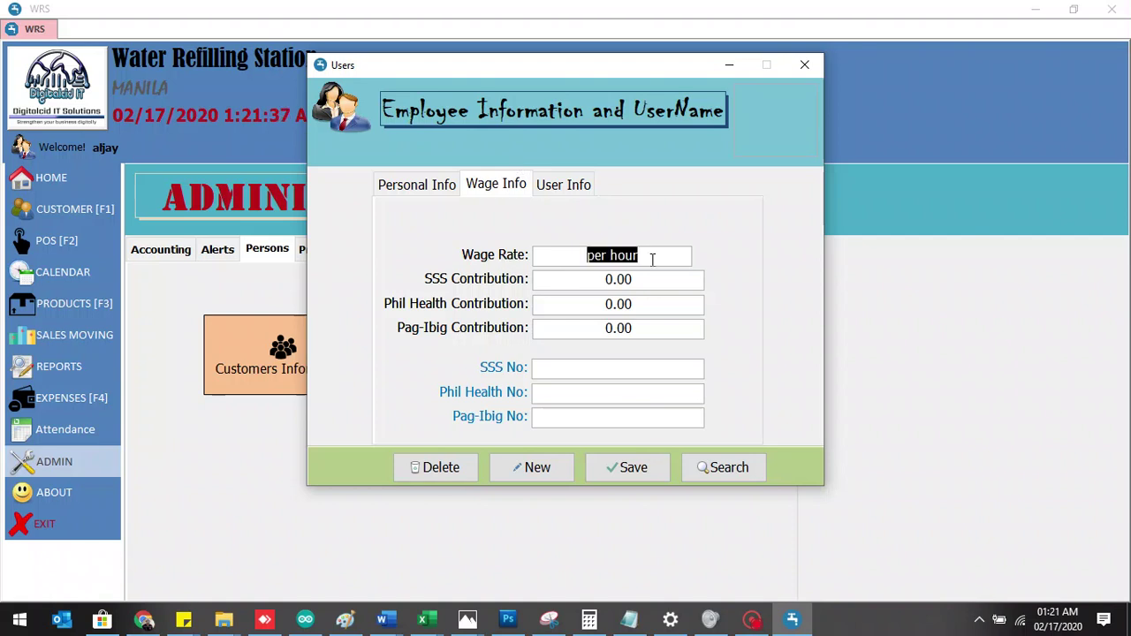
text(1)
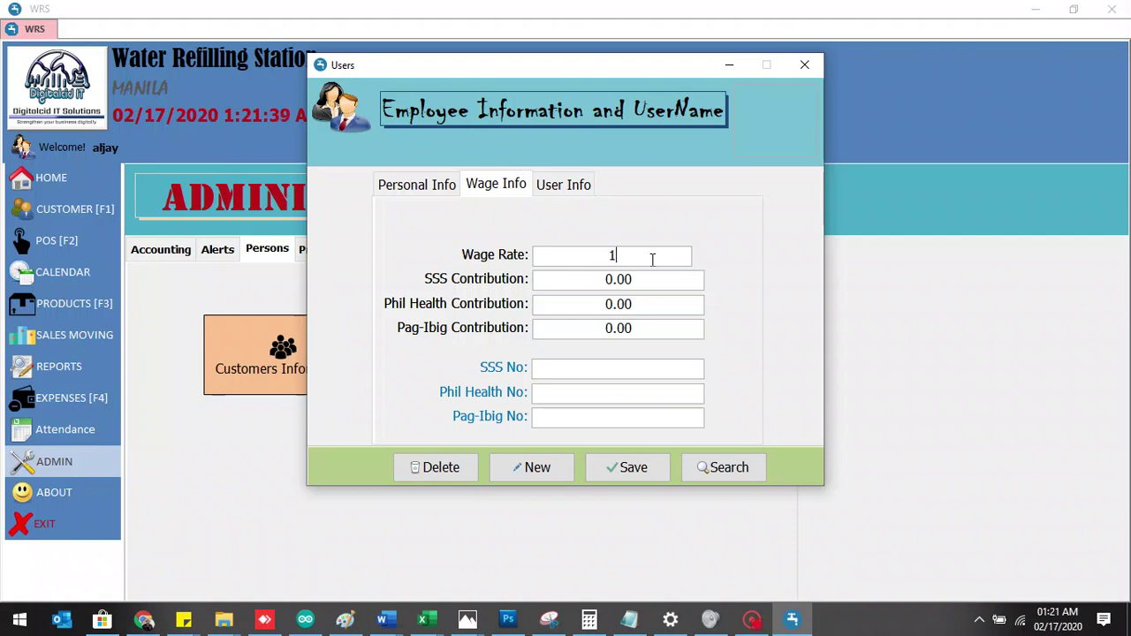
text(5)
key(BackSpace)
text(00)
click(634, 280)
key(BackSpace)
key(BackSpace)
key(BackSpace)
text(10)
key(Tab)
text(100)
key(Tab)
text(100)
- Enter the employee's SSS and Phil Health membership numbers
click(601, 374)
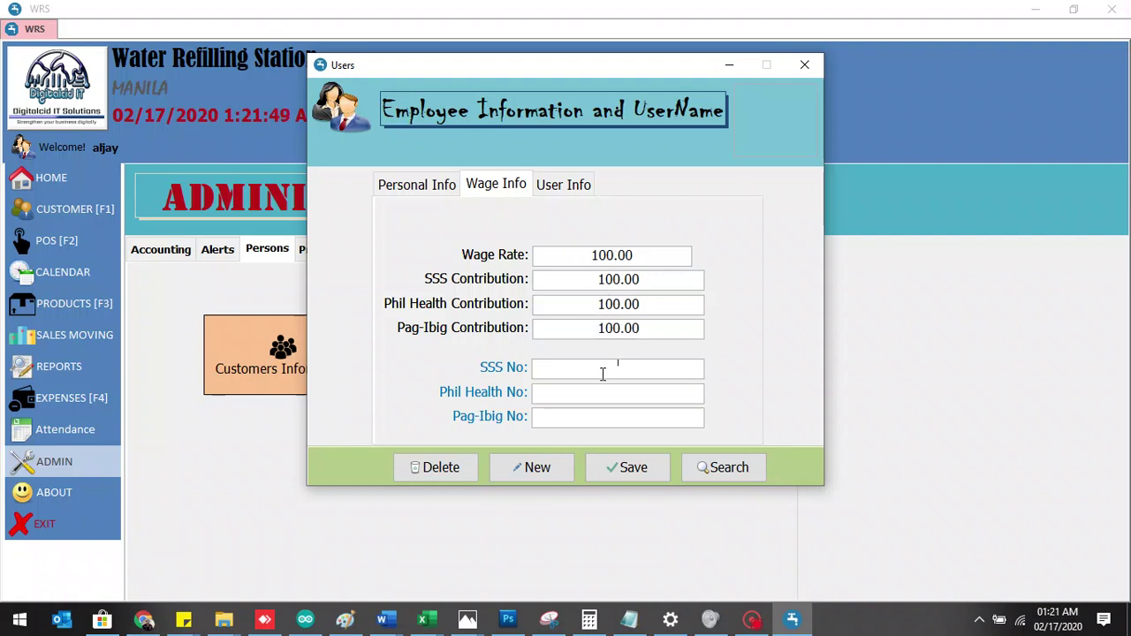
key(Tab)
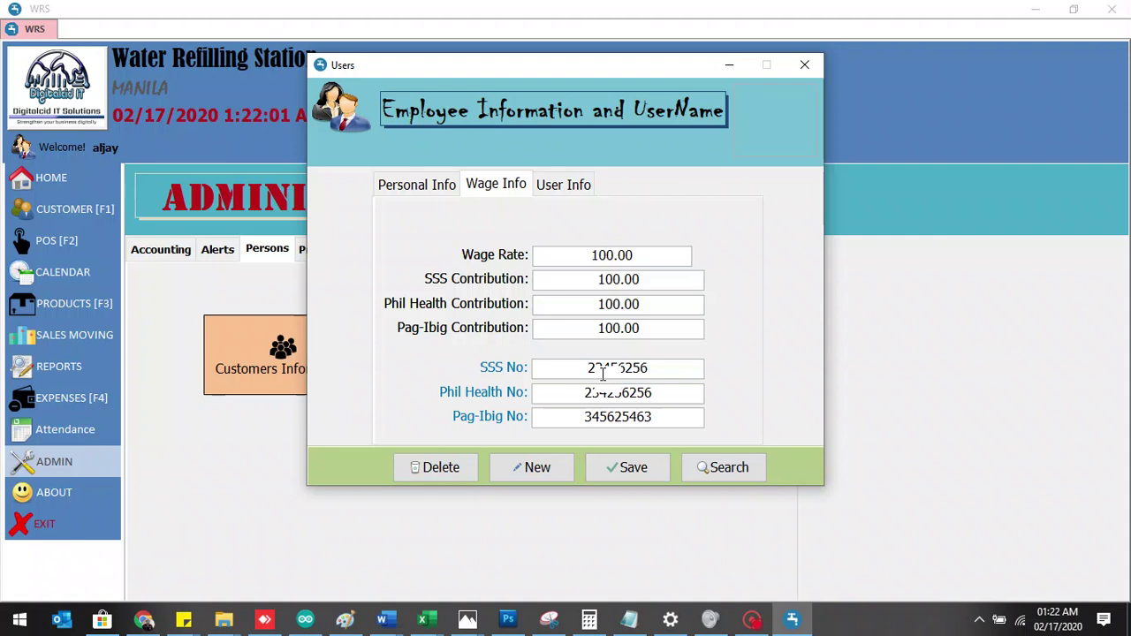
- Give the Manager a username, password and Active status, then save the employee account
click(576, 186)
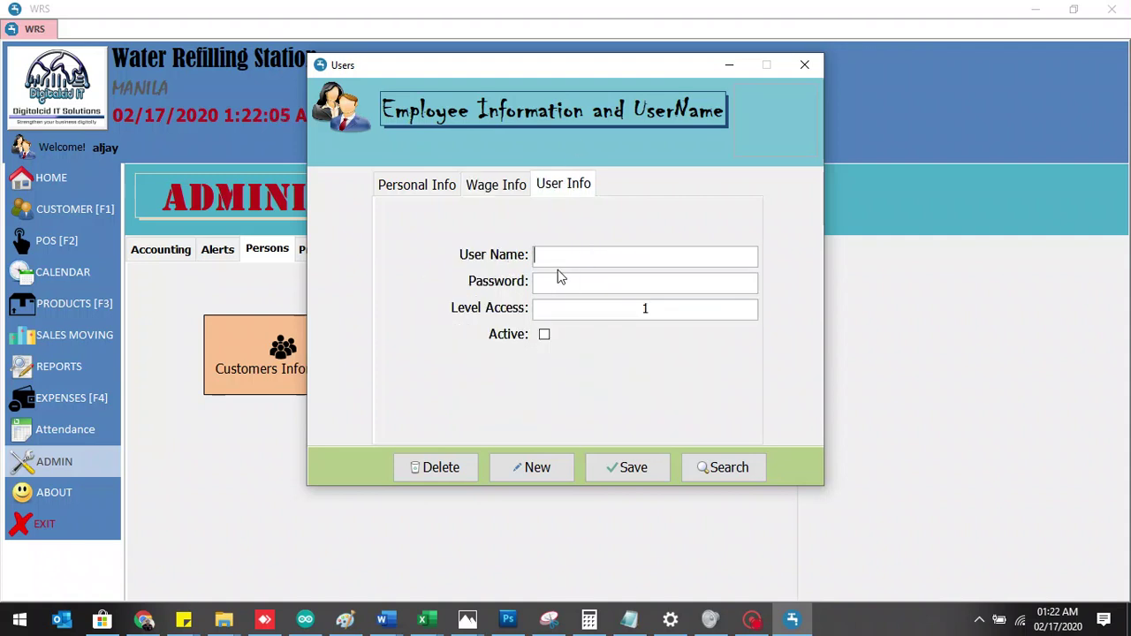
text(digno)
key(Tab)
text(******)
click(544, 335)
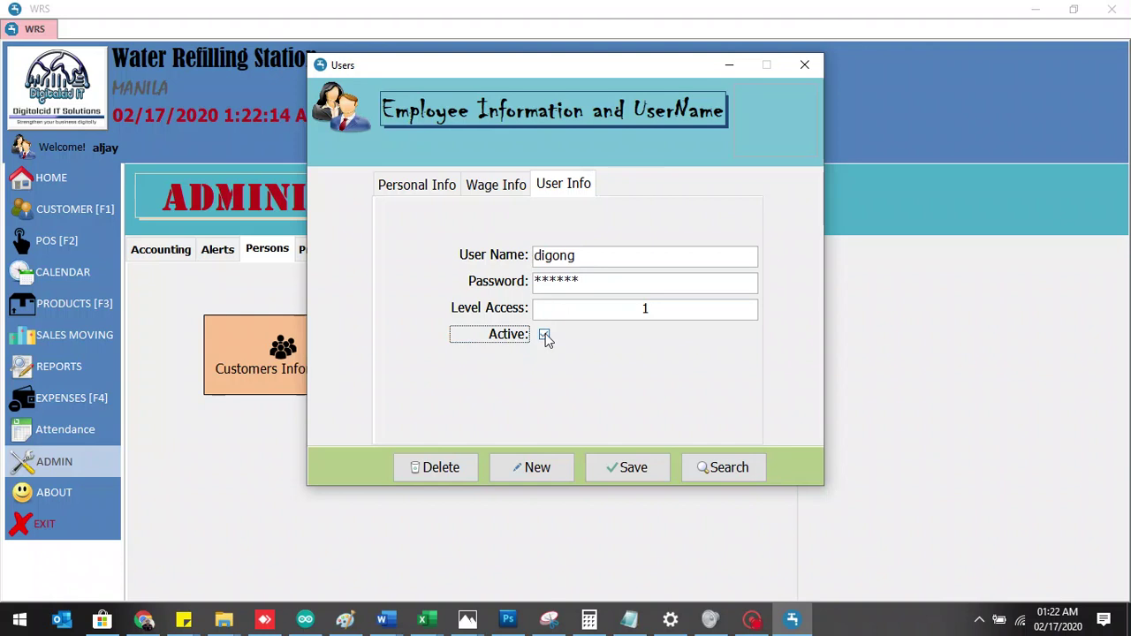
click(617, 477)
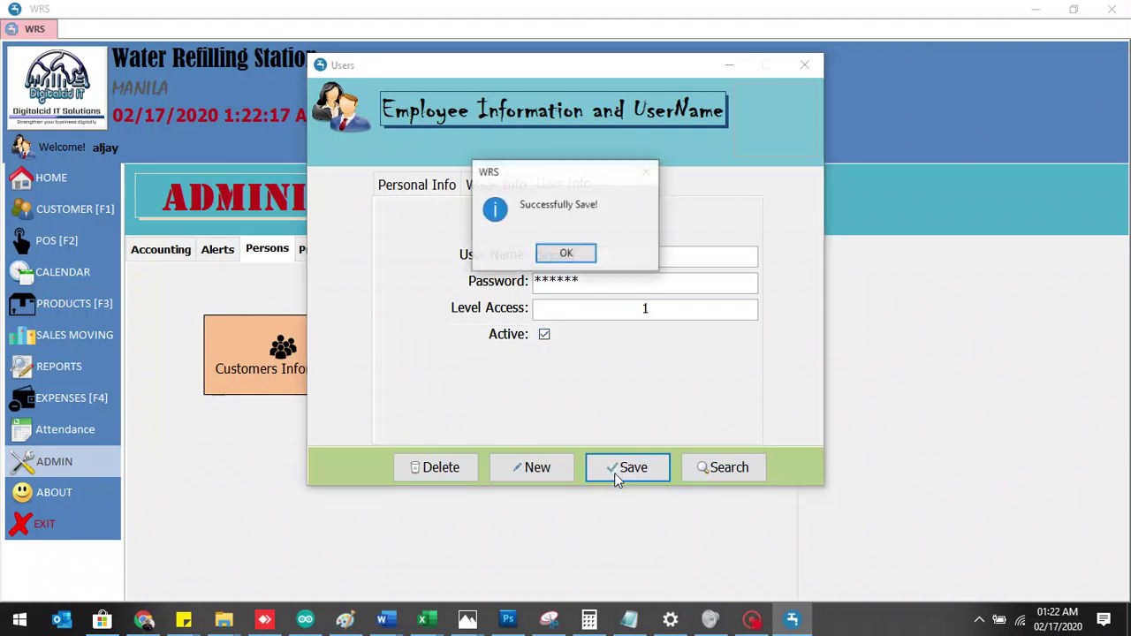
click(578, 255)
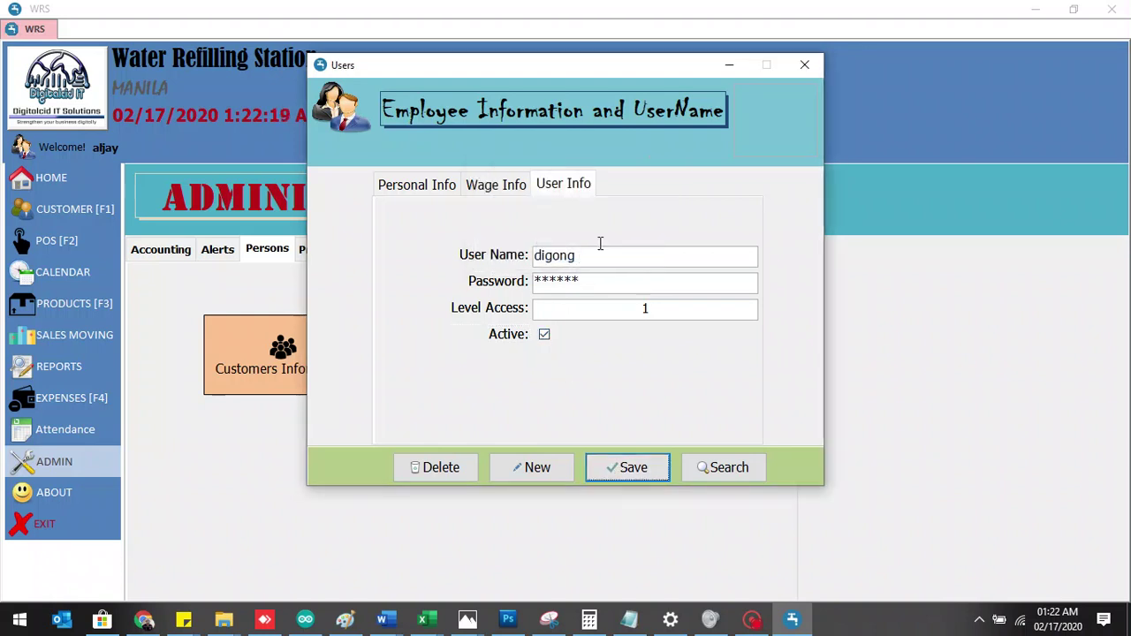
- Reopen Users Account, search and load the new Manager's saved record, then close the window
click(804, 66)
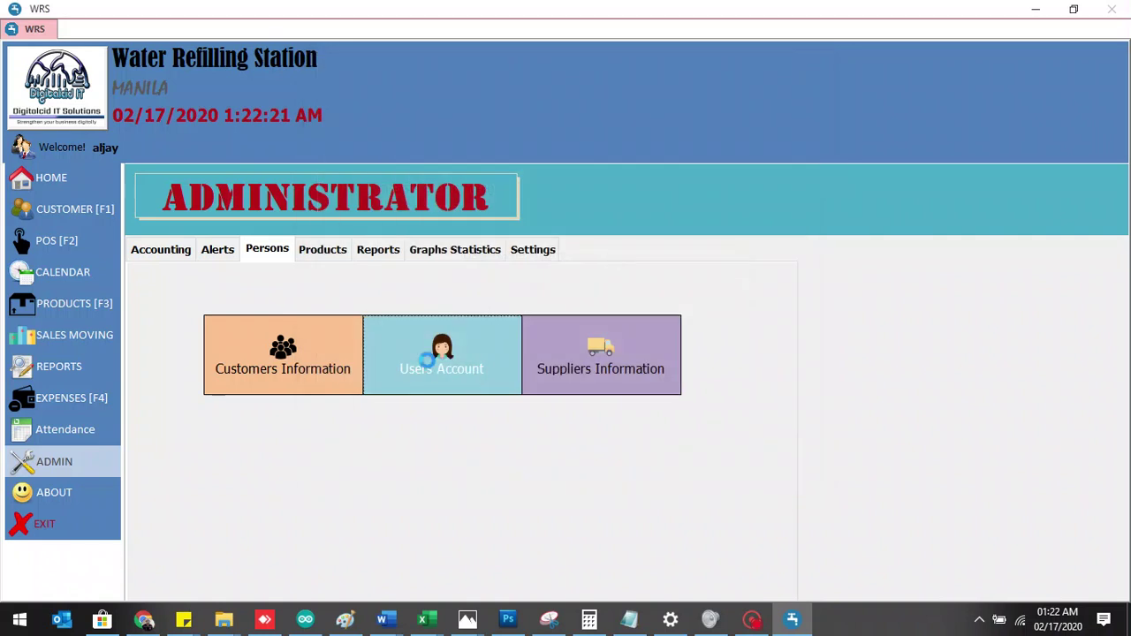
click(472, 374)
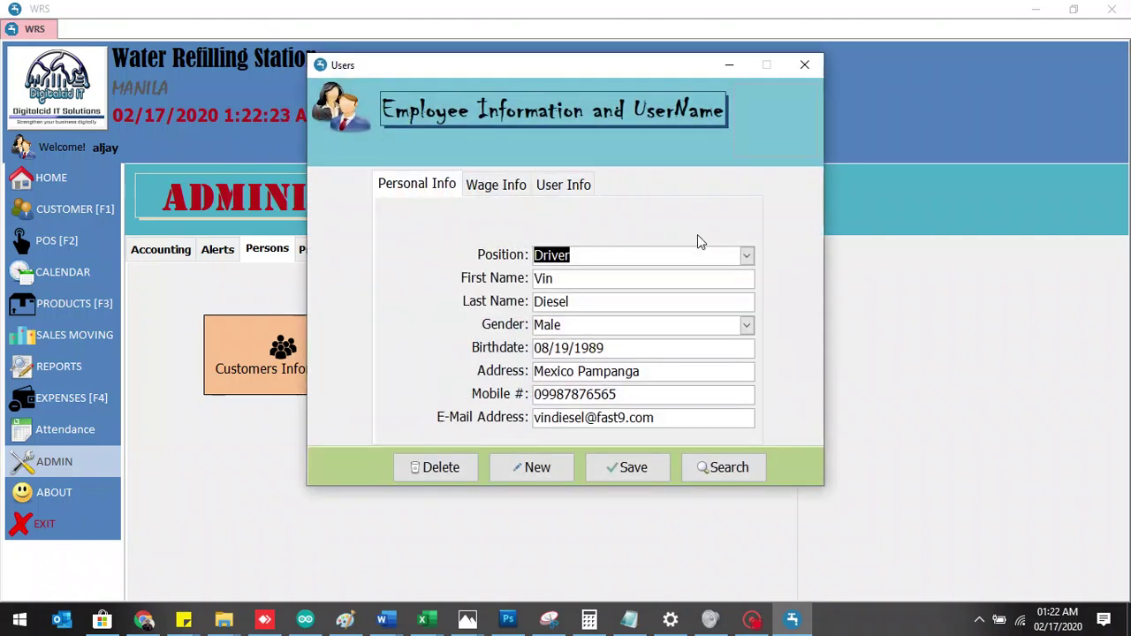
click(720, 469)
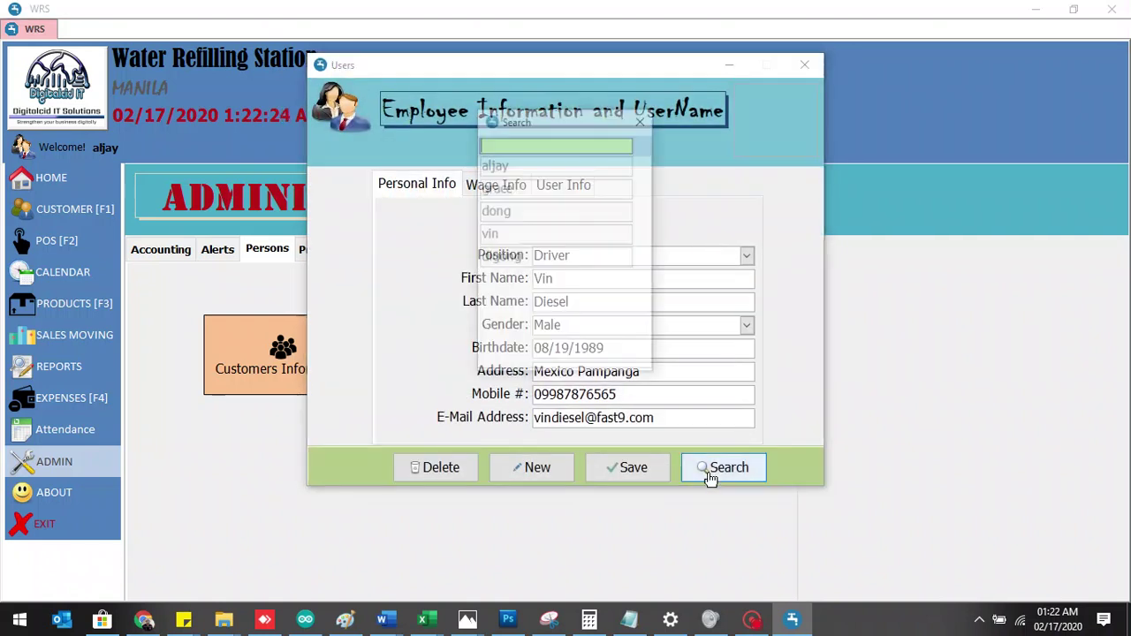
click(537, 257)
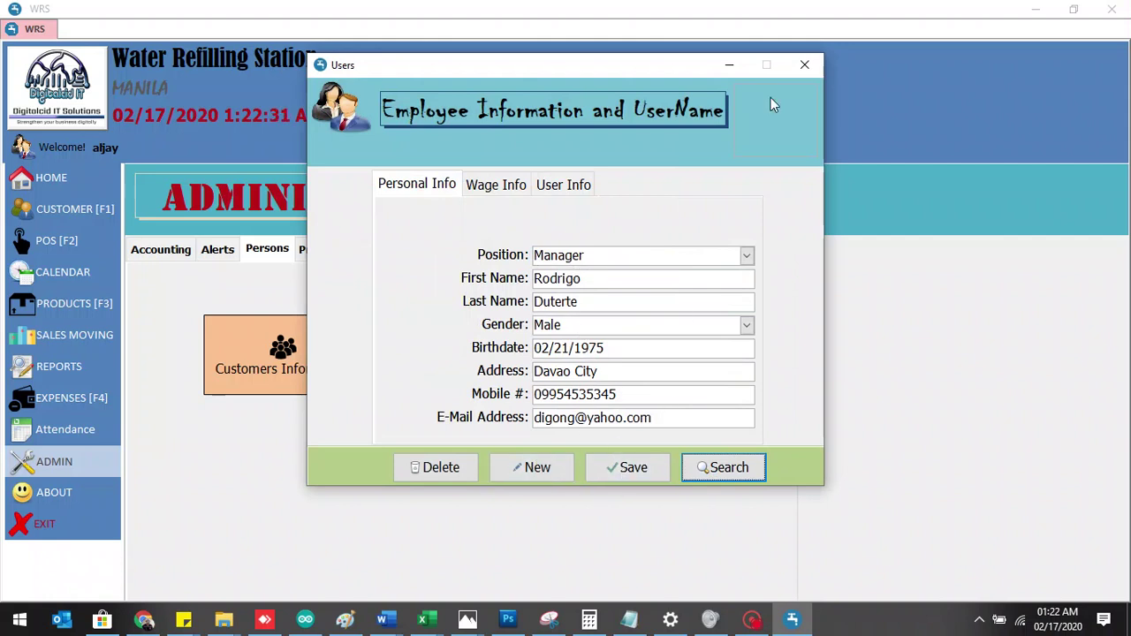
click(810, 75)
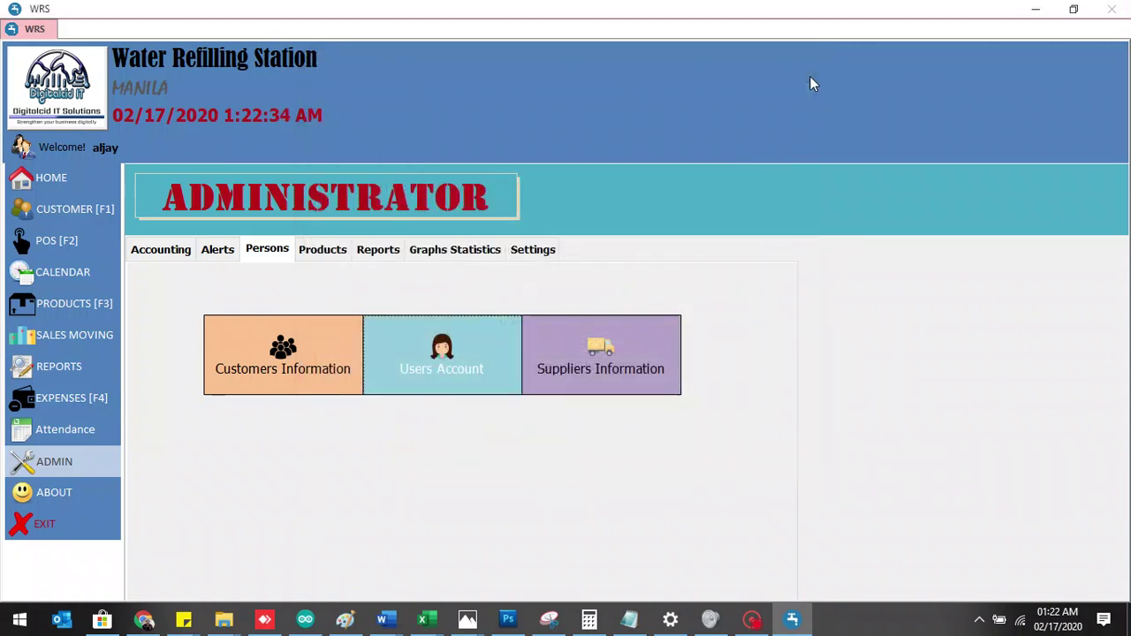
click(79, 429)
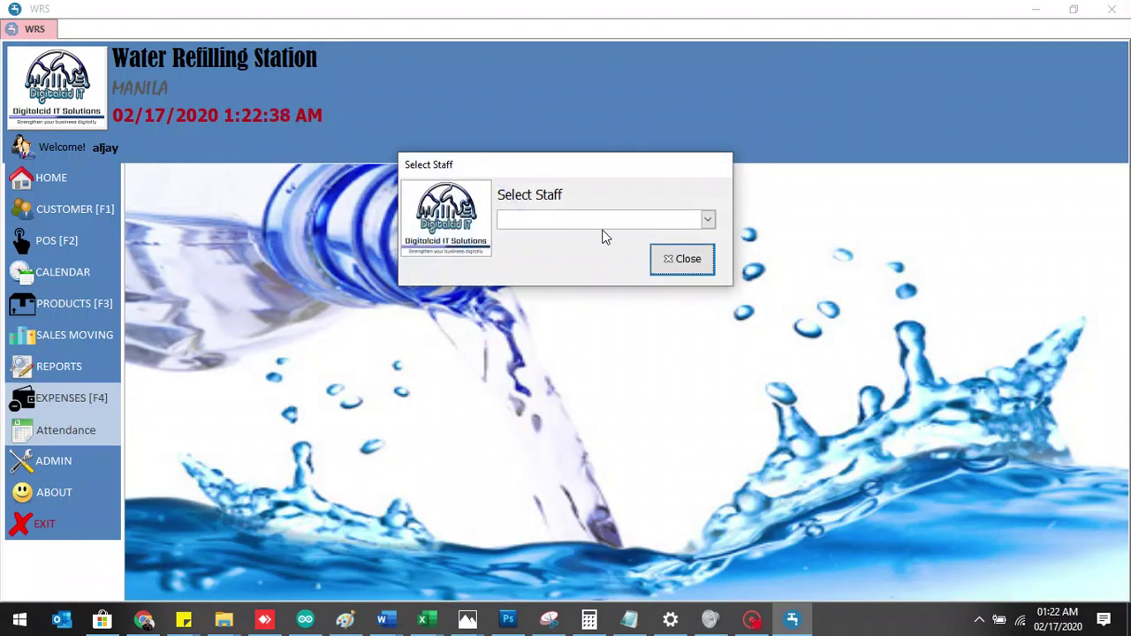
- Record a time in for the new manager in Attendance
click(609, 221)
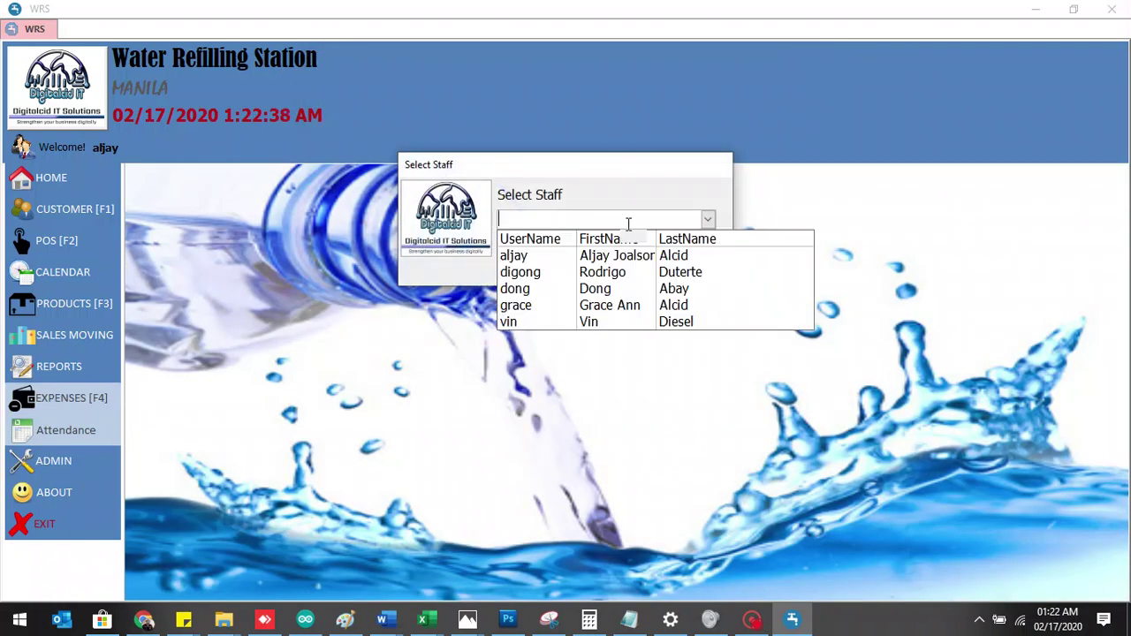
click(615, 280)
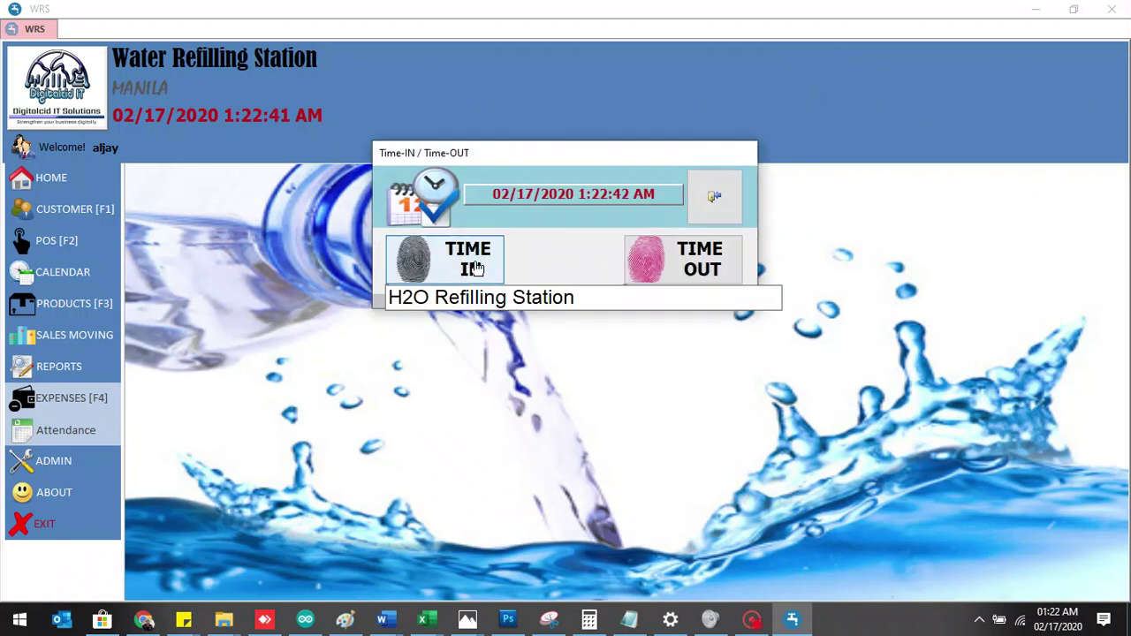
click(477, 268)
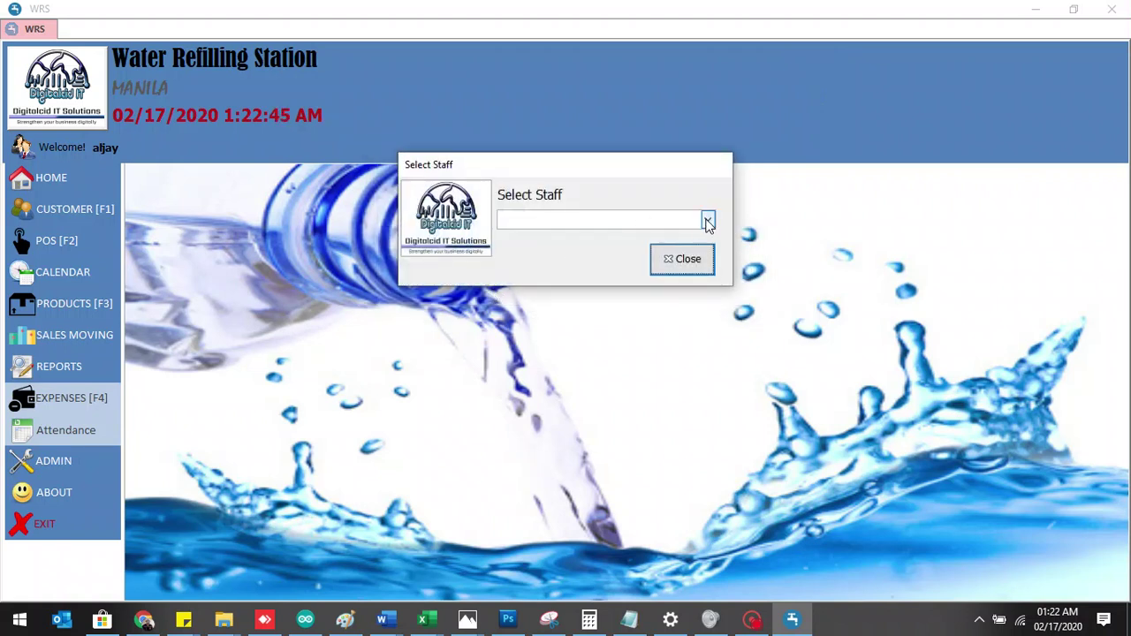
click(684, 261)
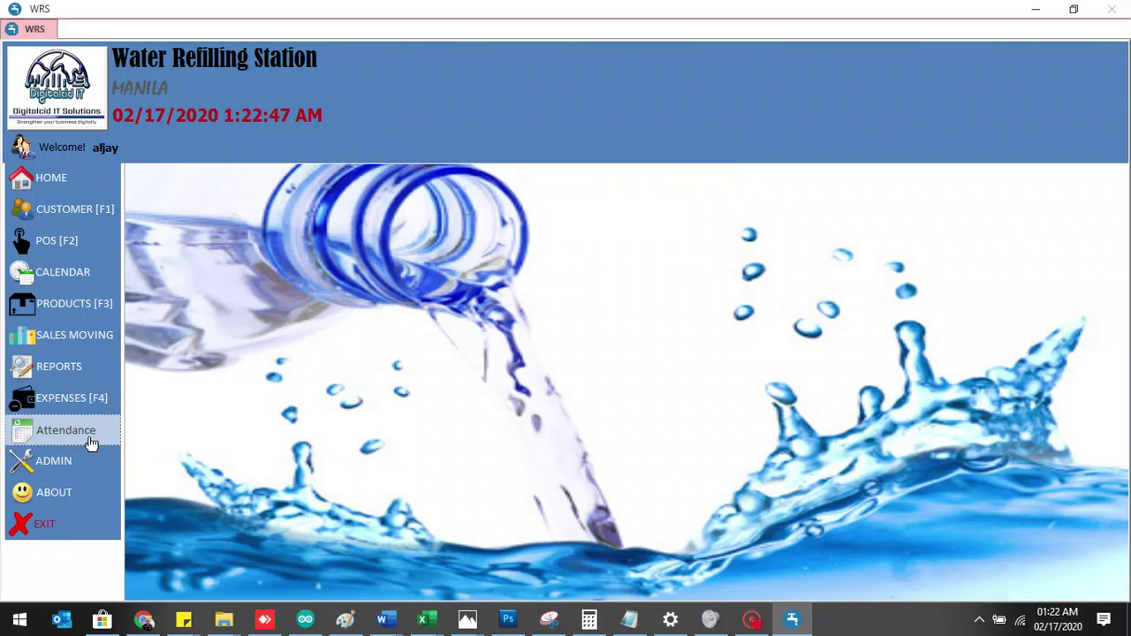
- Look up staff in the Payroll System, then close the payroll window
click(60, 462)
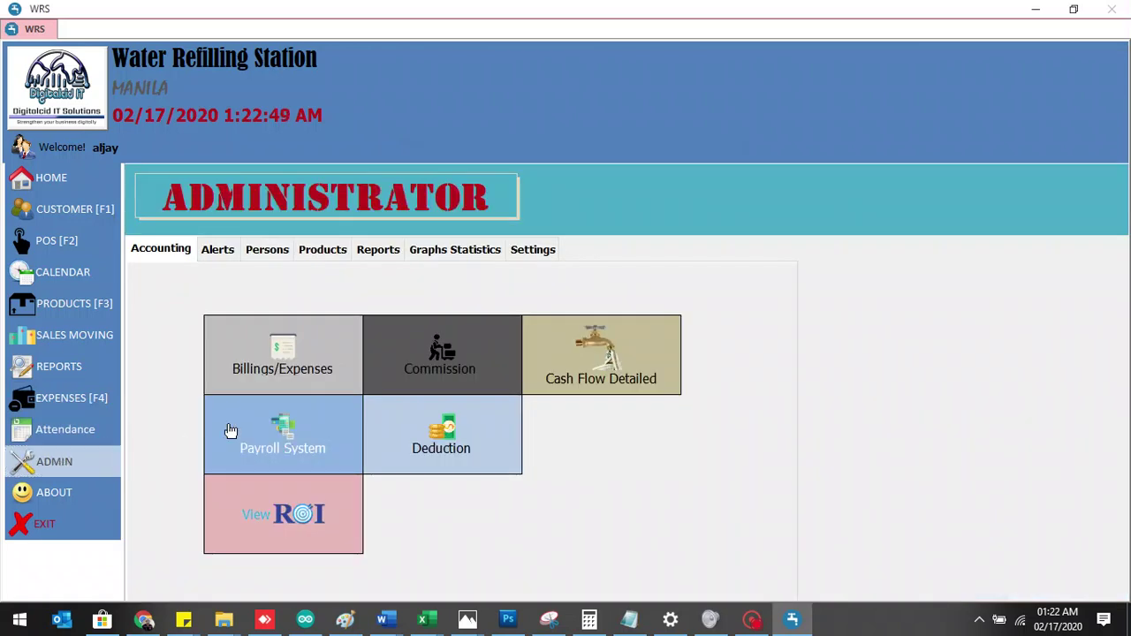
click(229, 429)
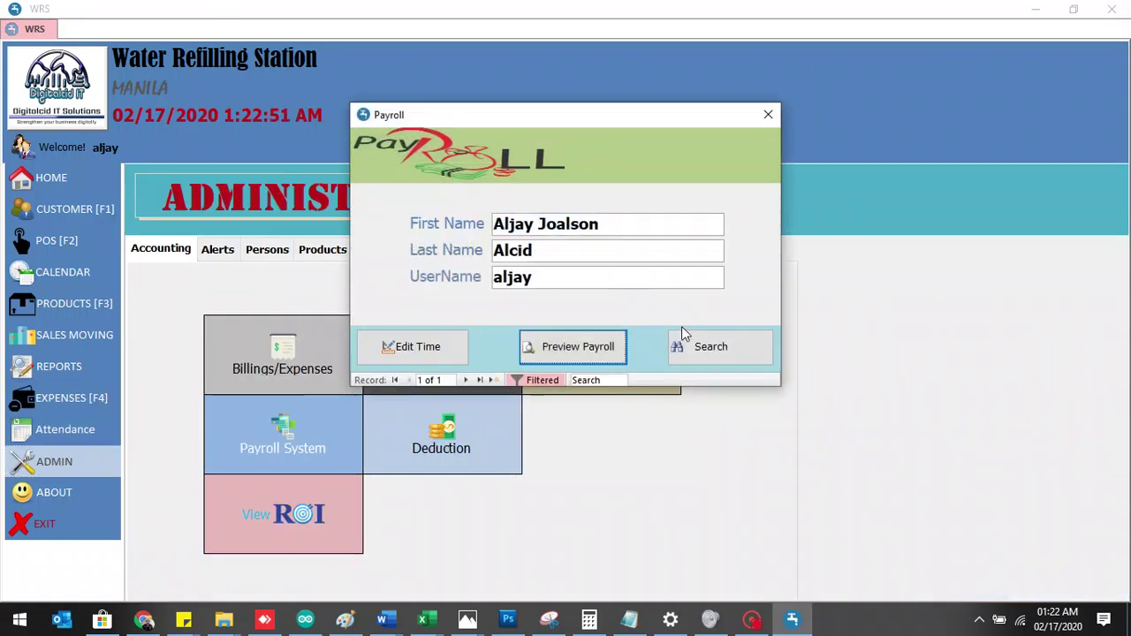
click(695, 347)
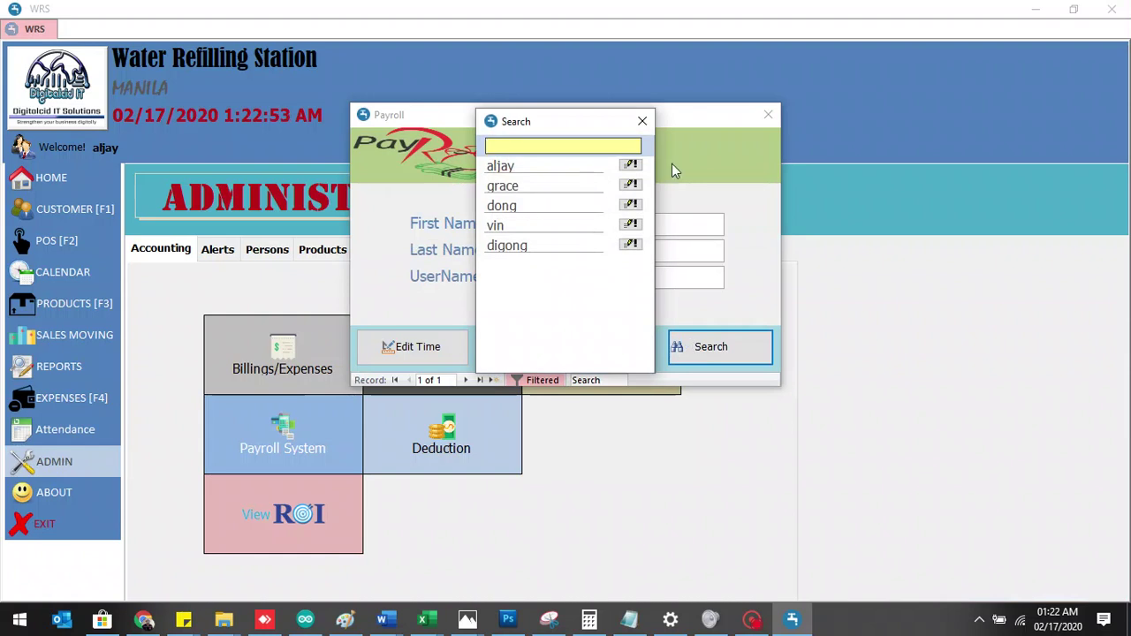
click(642, 122)
click(767, 115)
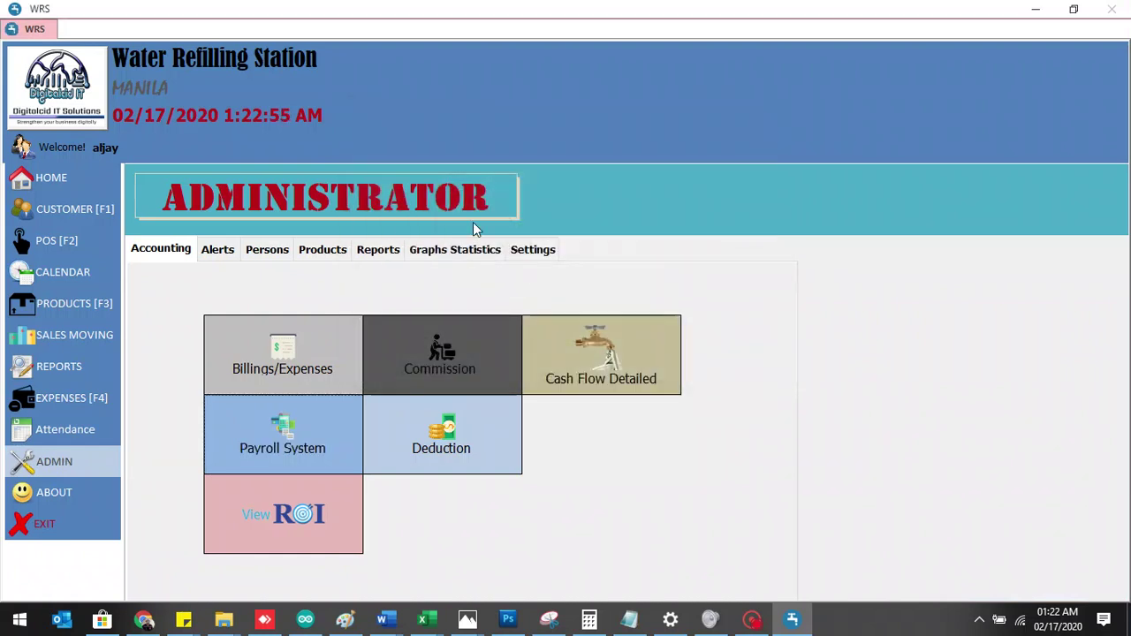
- Record a time out for the new manager in Attendance
click(66, 430)
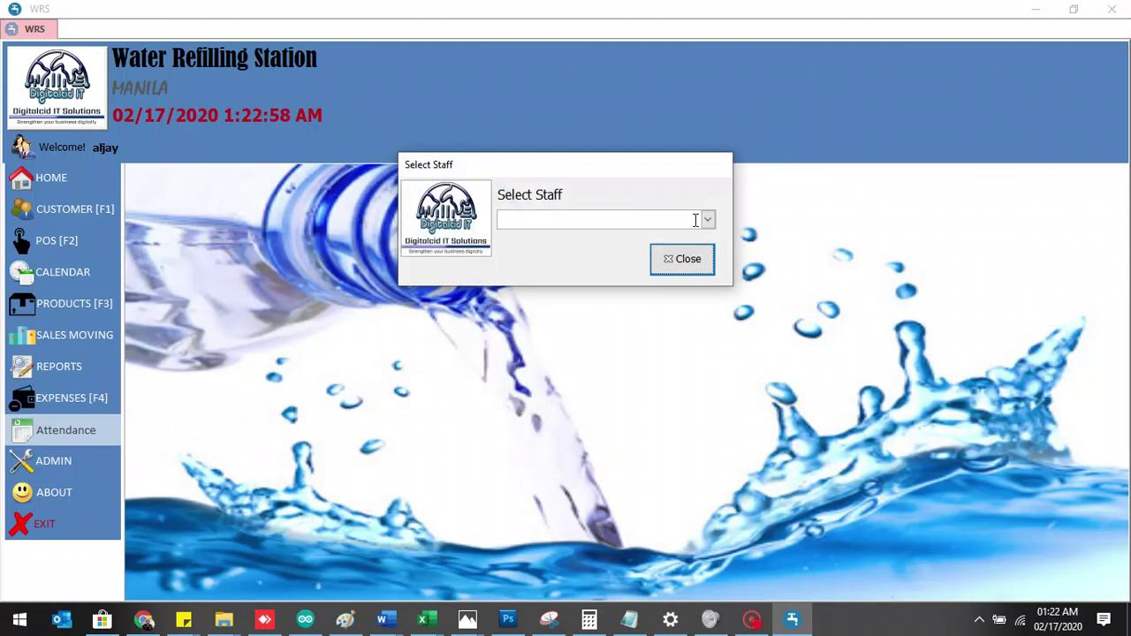
click(707, 220)
click(651, 274)
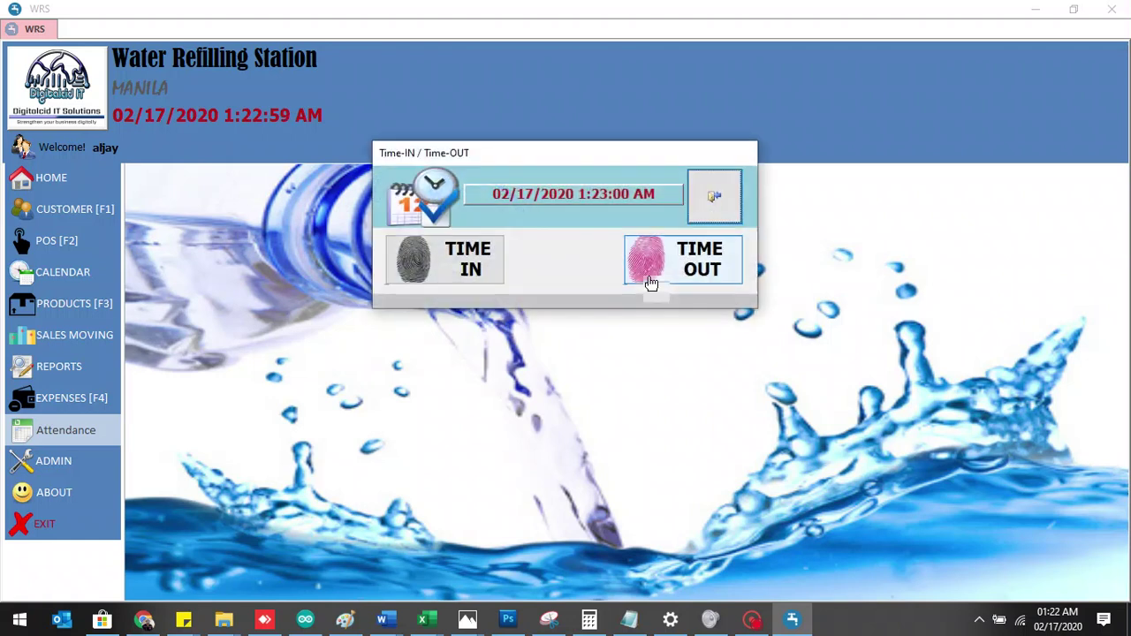
click(650, 283)
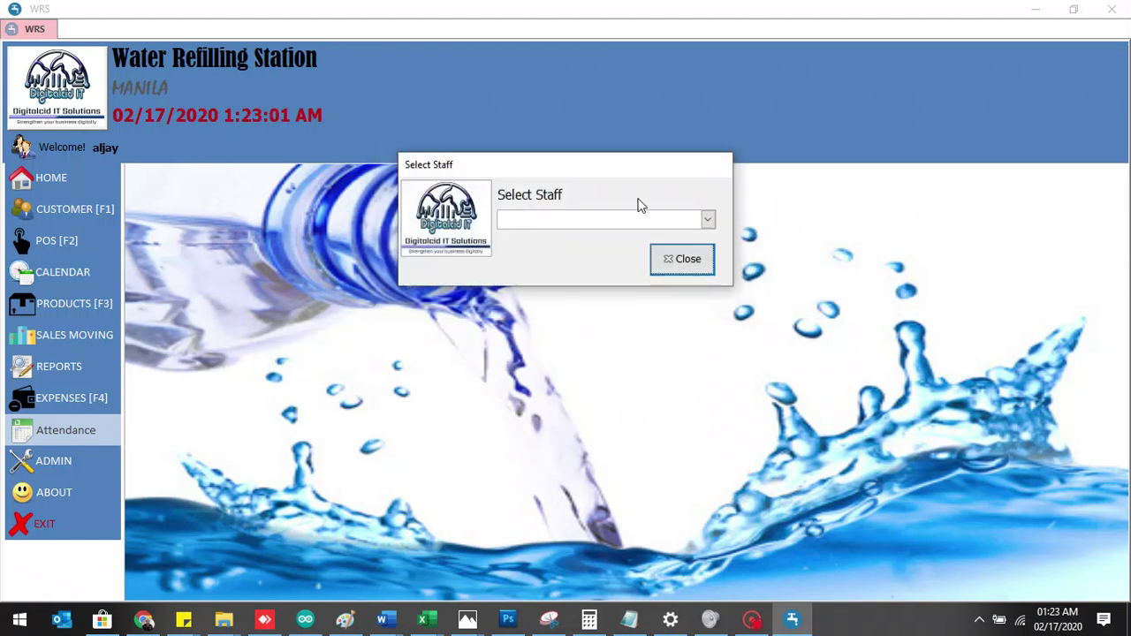
click(643, 219)
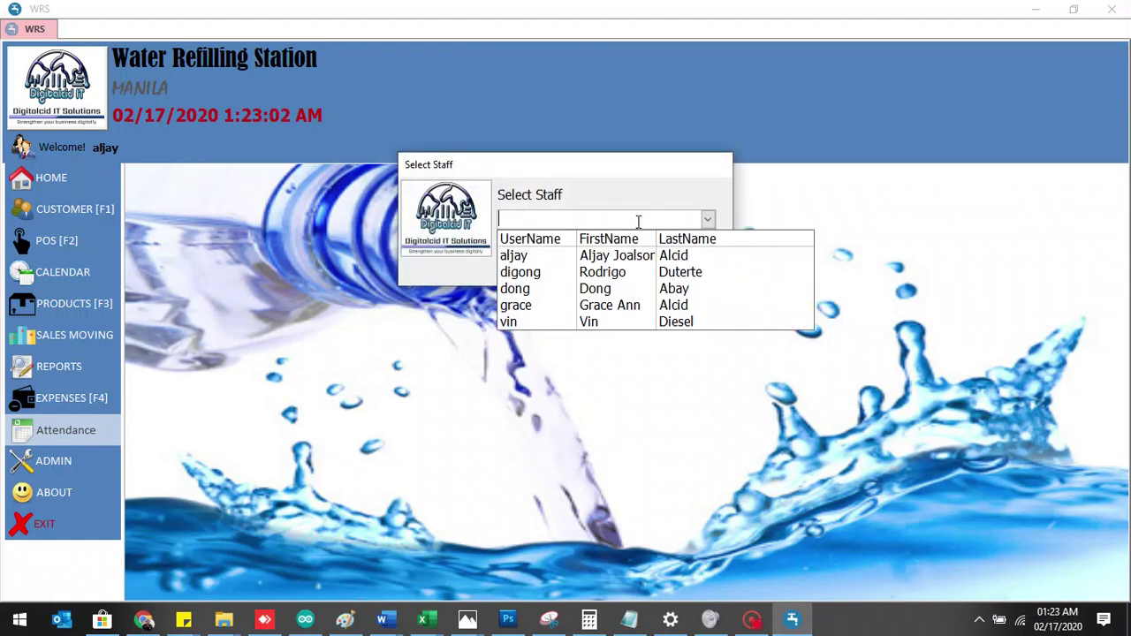
click(614, 274)
click(698, 274)
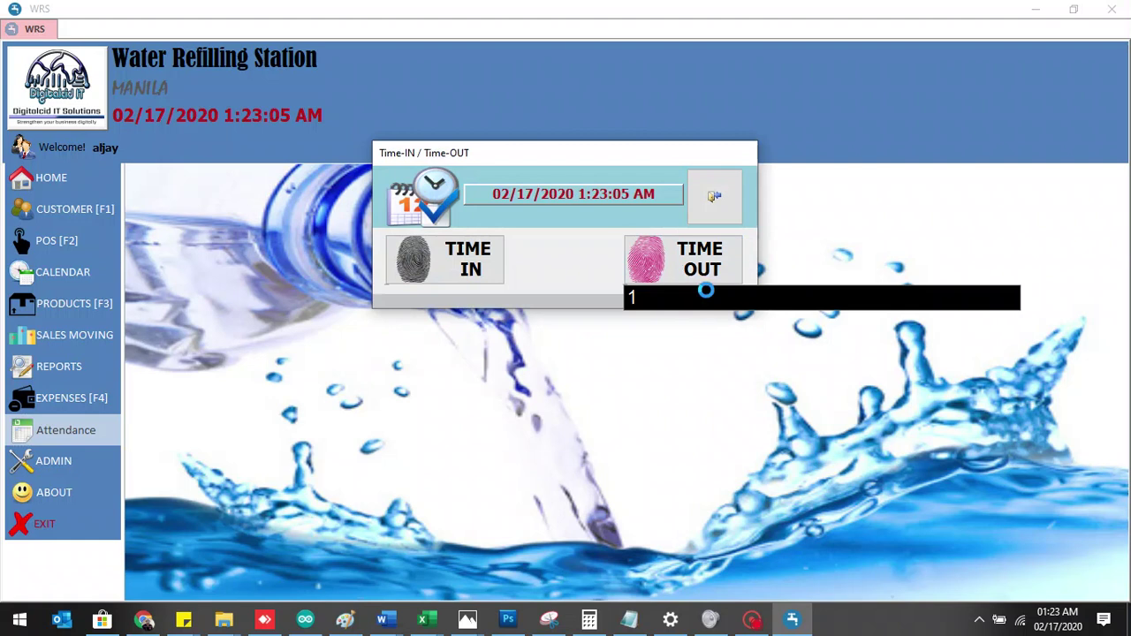
click(682, 268)
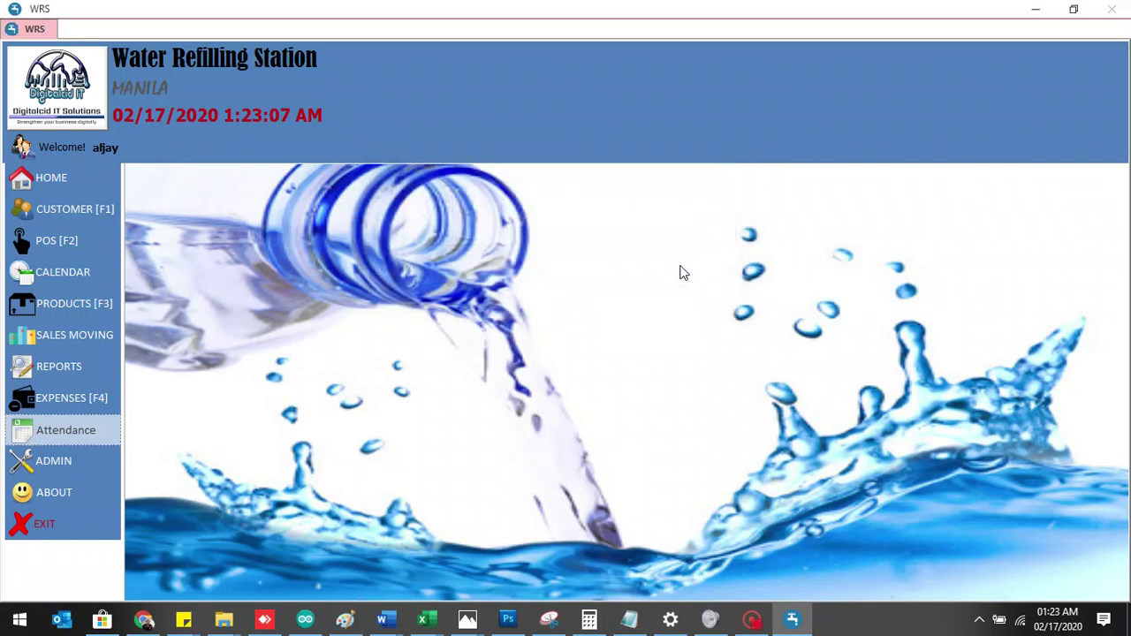
click(88, 462)
- Load the new manager into Payroll and open the Payroll Statement beginning February 17, 2020
click(281, 428)
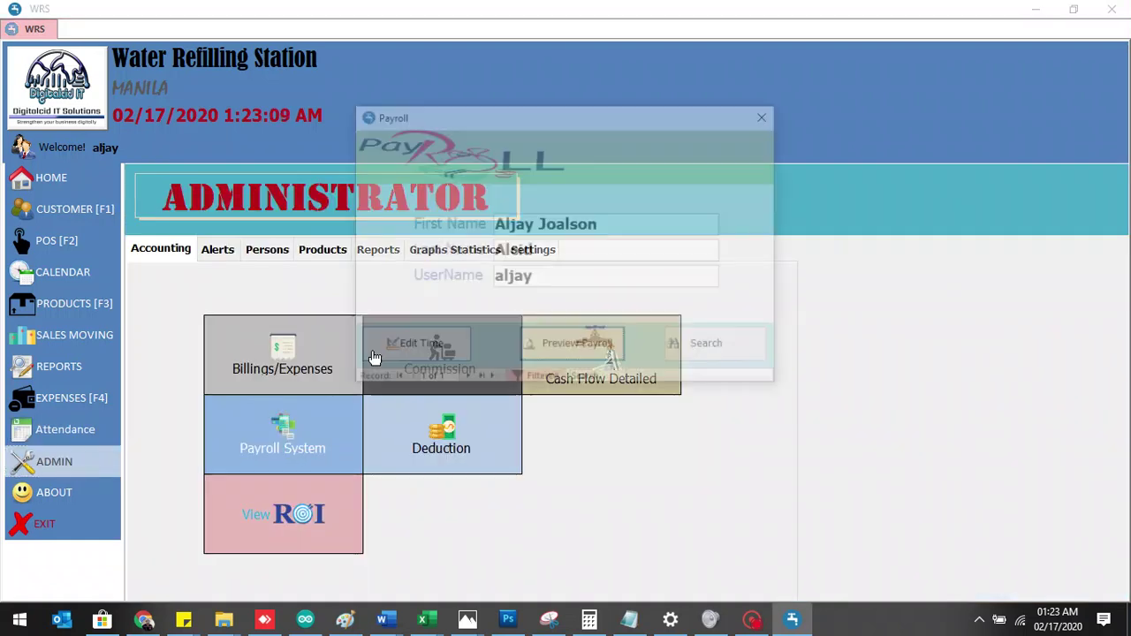
click(750, 345)
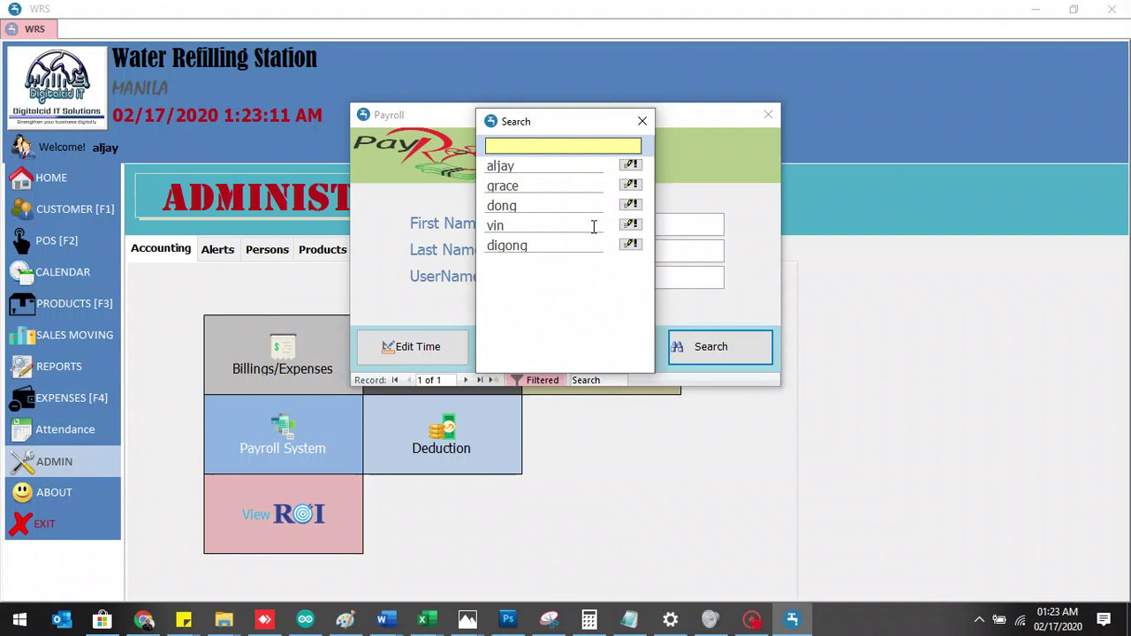
click(521, 247)
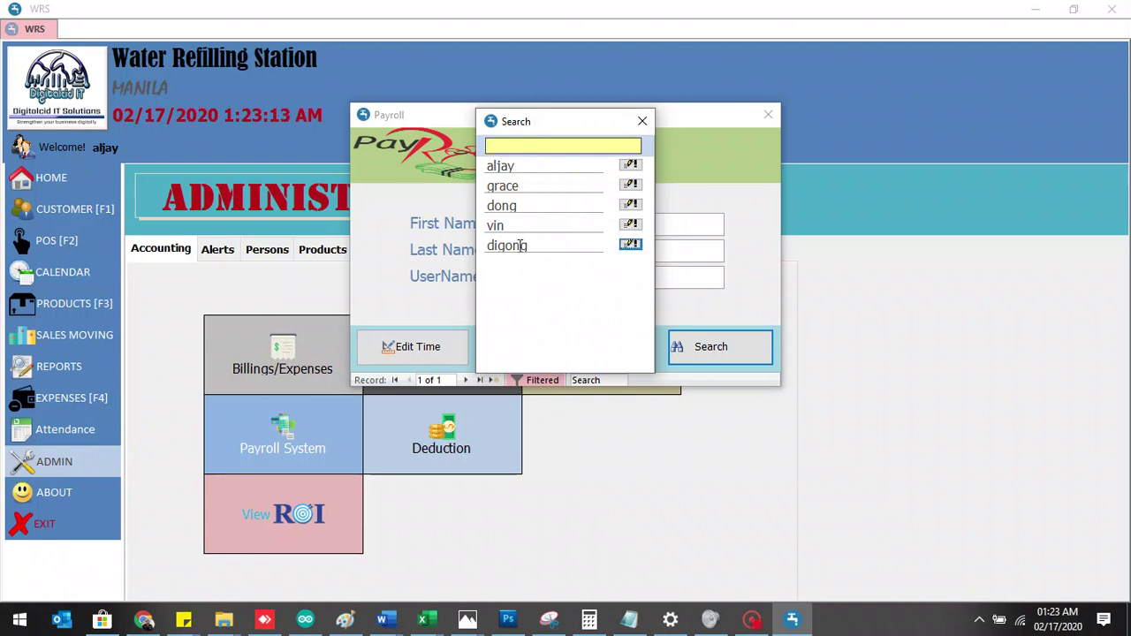
click(630, 245)
click(574, 346)
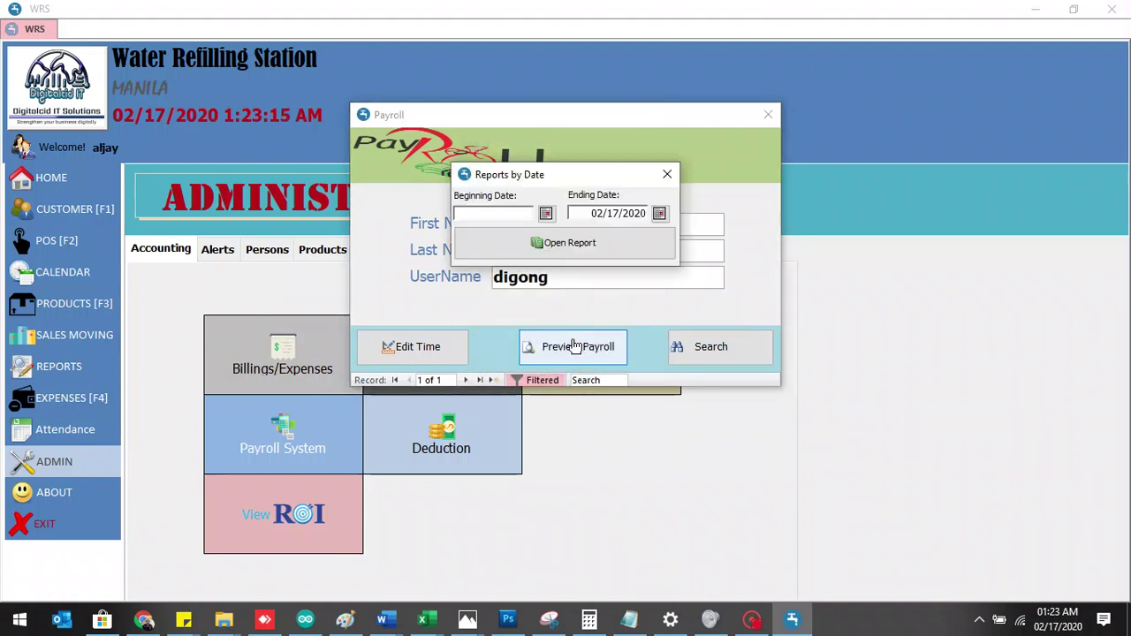
click(547, 213)
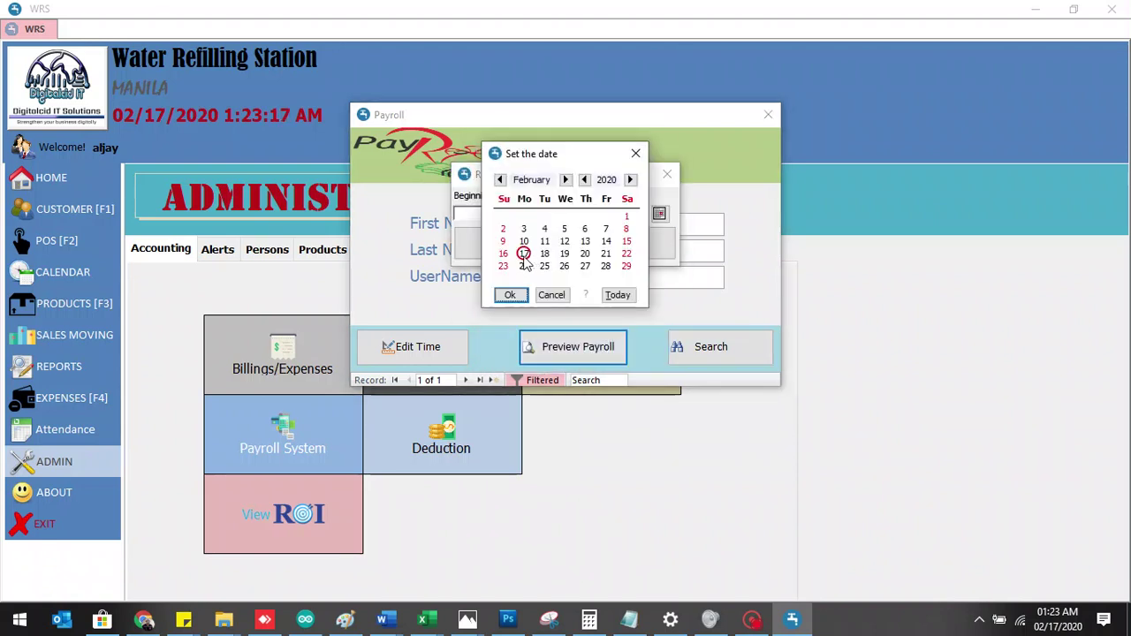
click(511, 296)
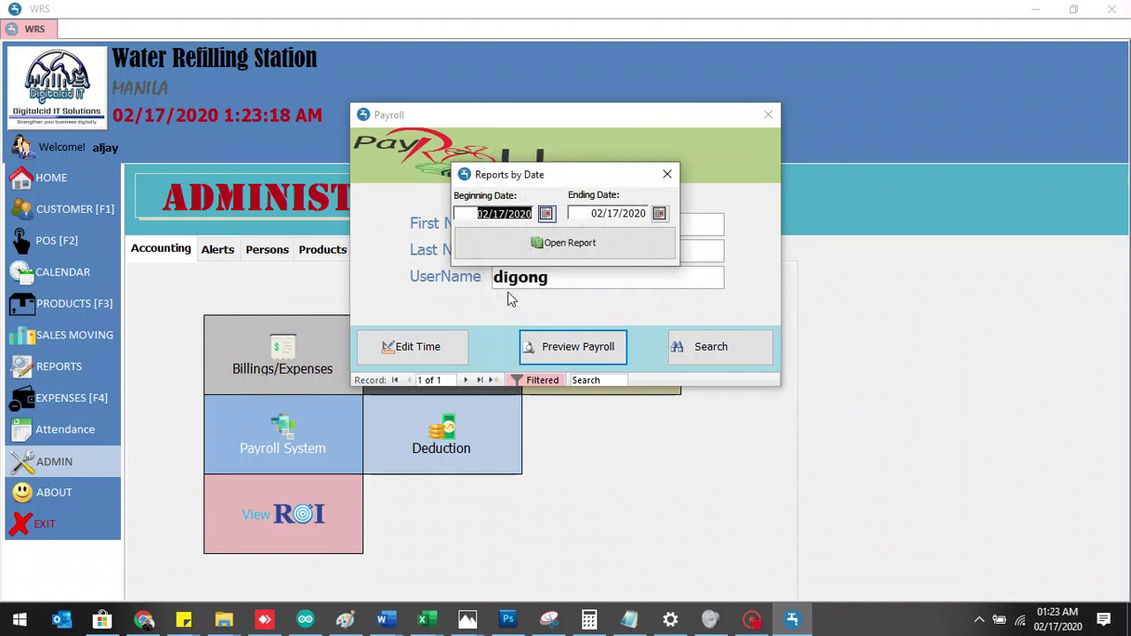
click(546, 240)
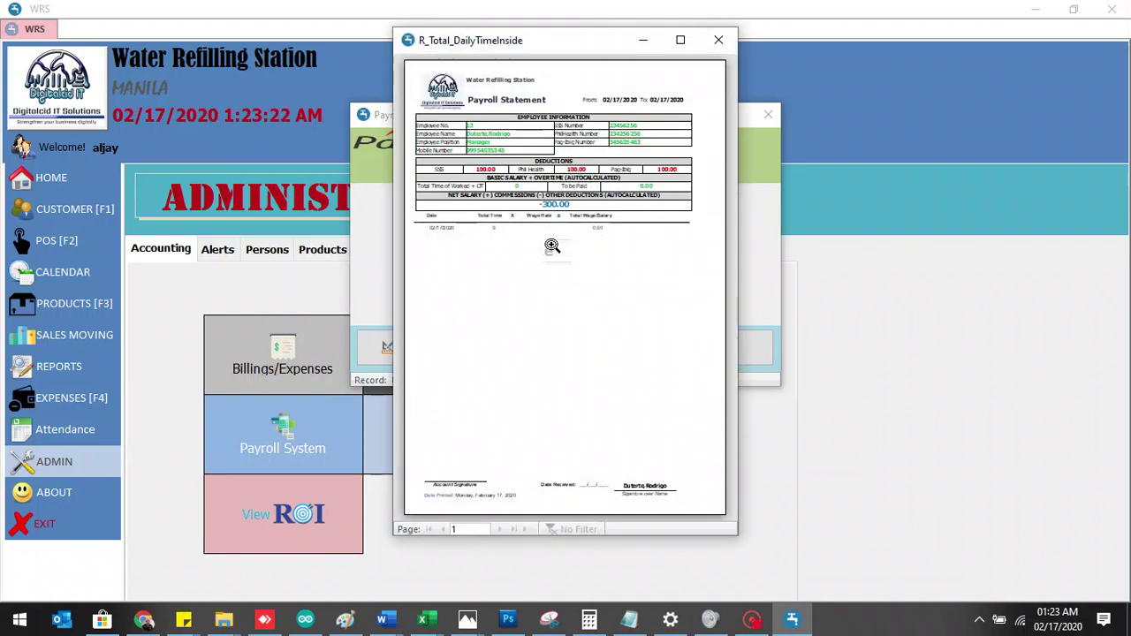
- Maximize and zoom the payroll statement, scroll through it, then close the report
click(680, 40)
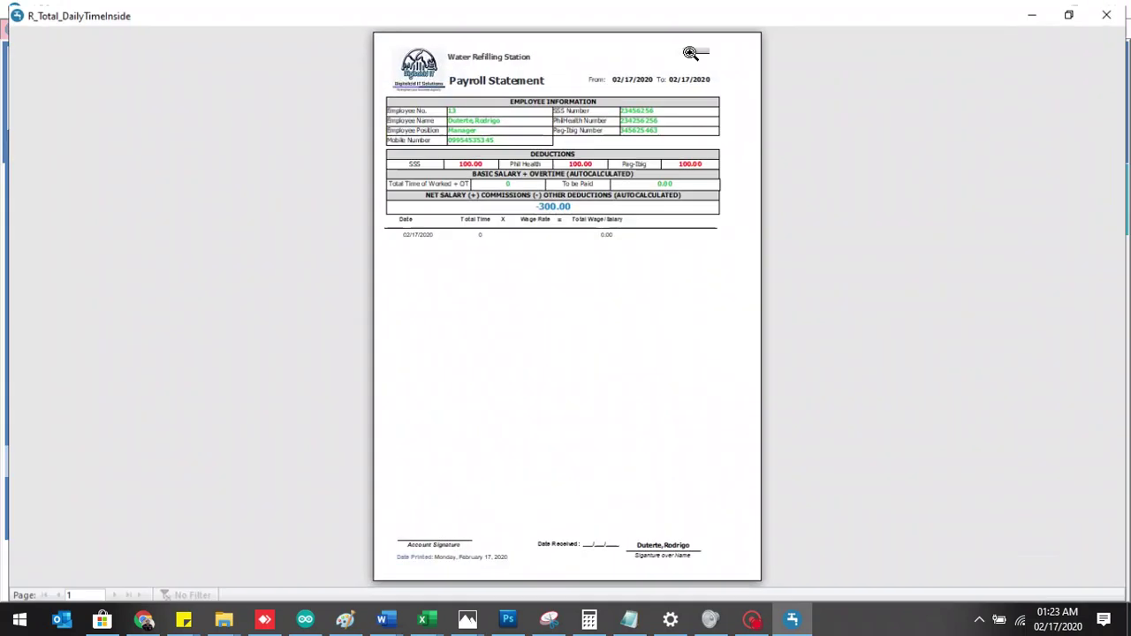
click(516, 130)
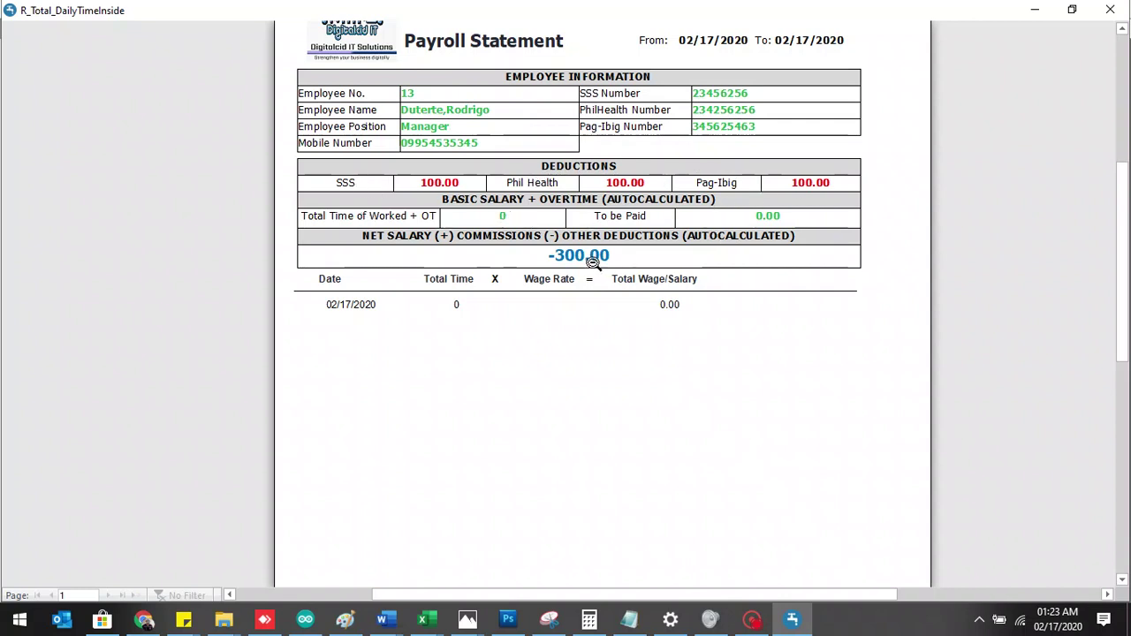
drag(1126, 221, 1126, 389)
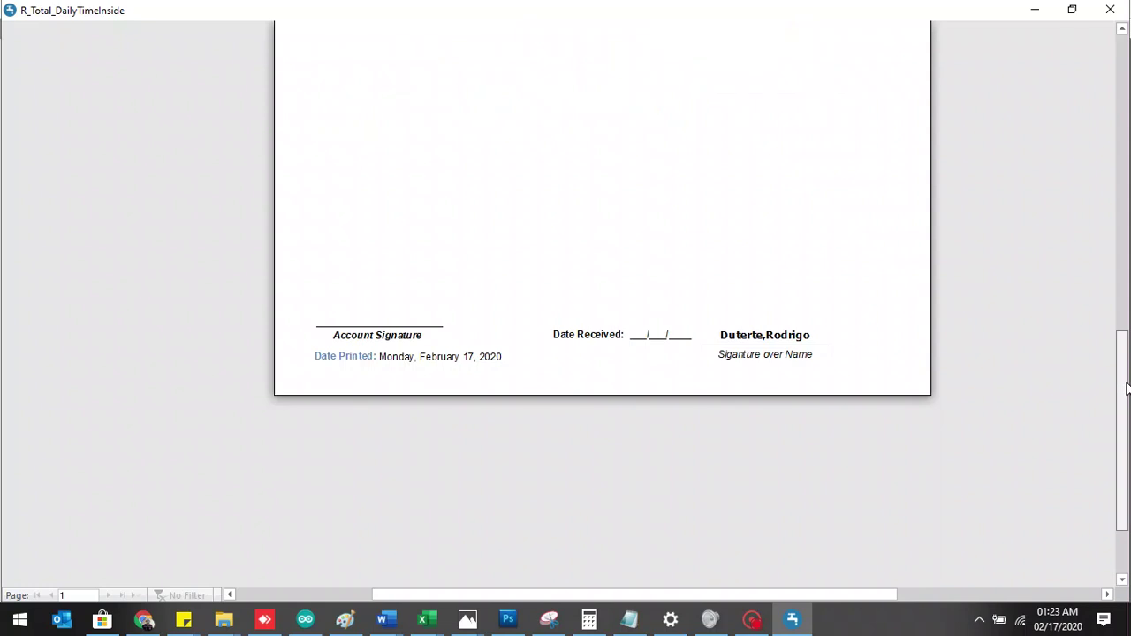
drag(1127, 384, 1078, 170)
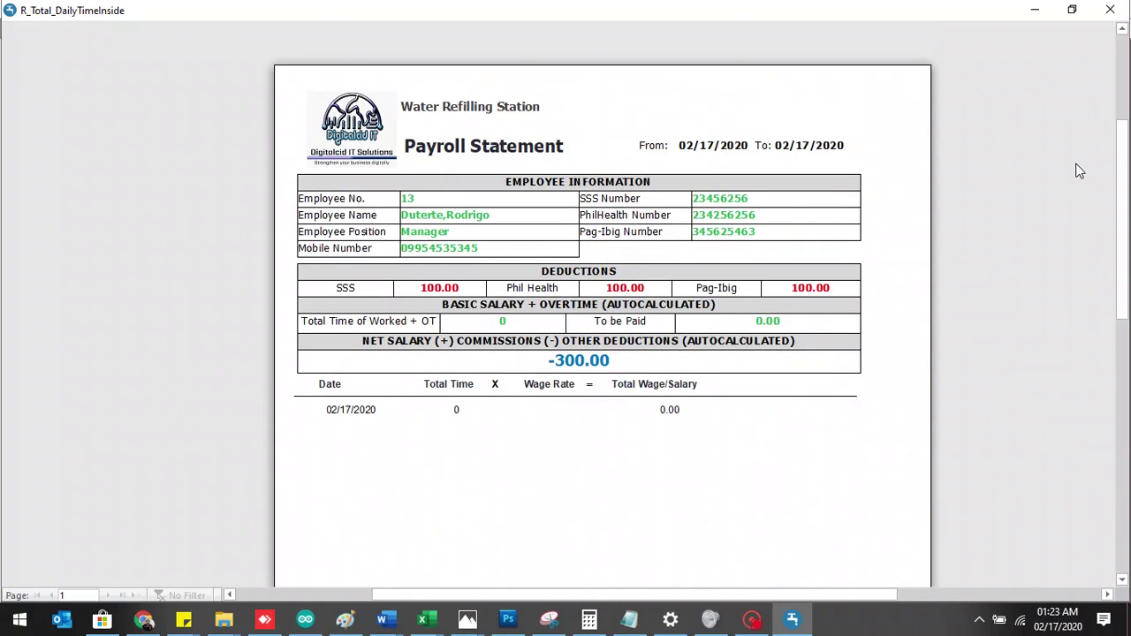
click(1110, 11)
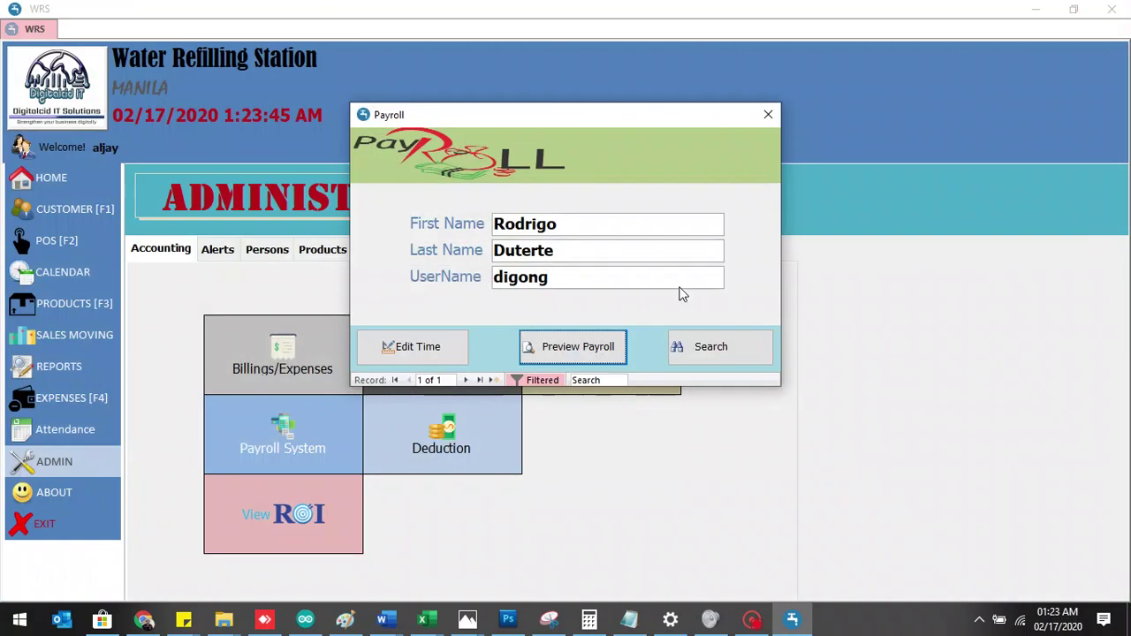
- Close the Payroll window and return to the Home dashboard's delivery schedule alert
click(769, 116)
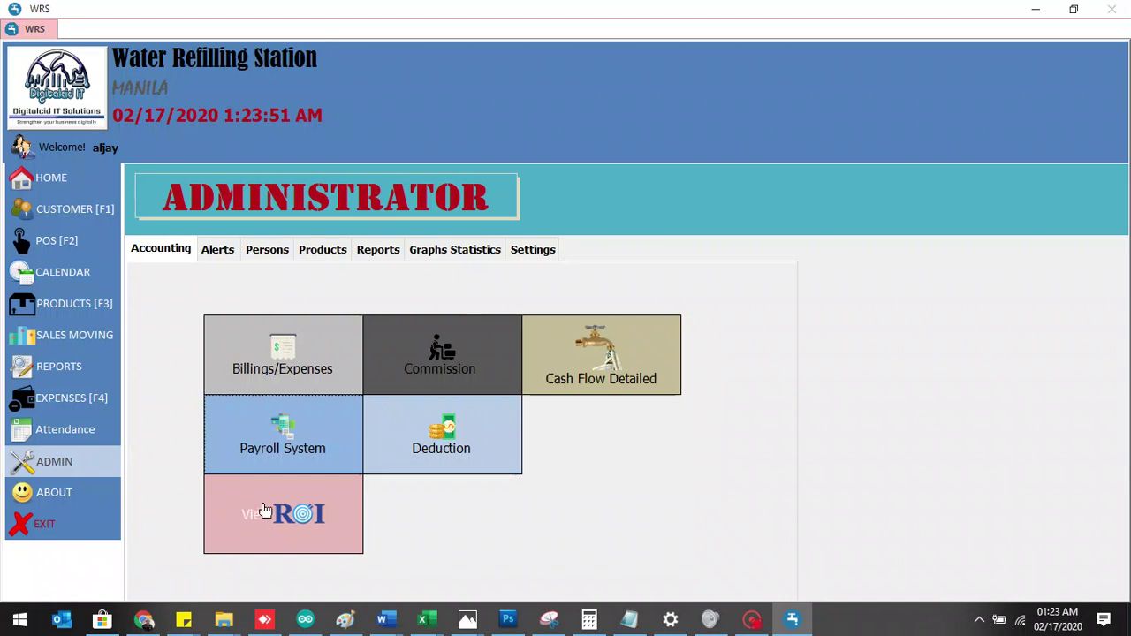
click(67, 187)
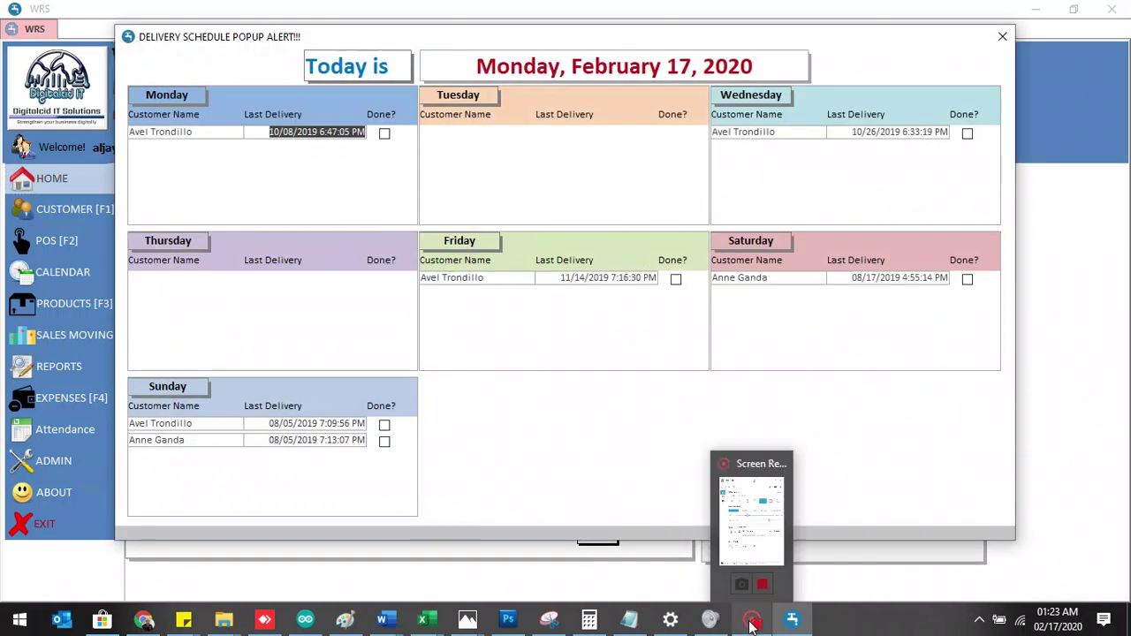
click(752, 622)
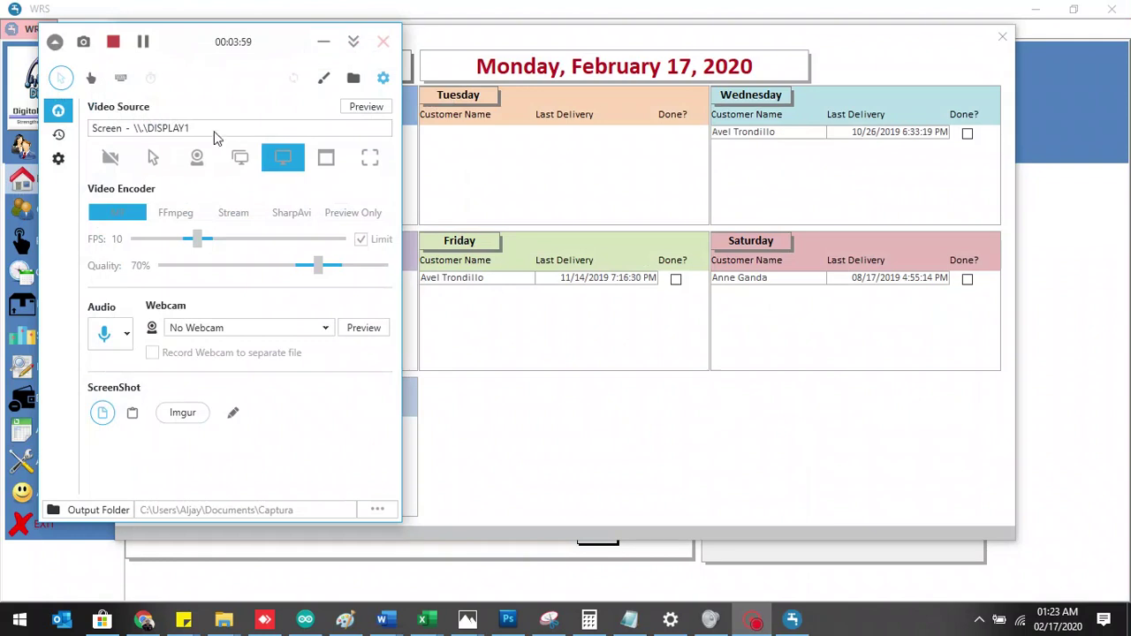